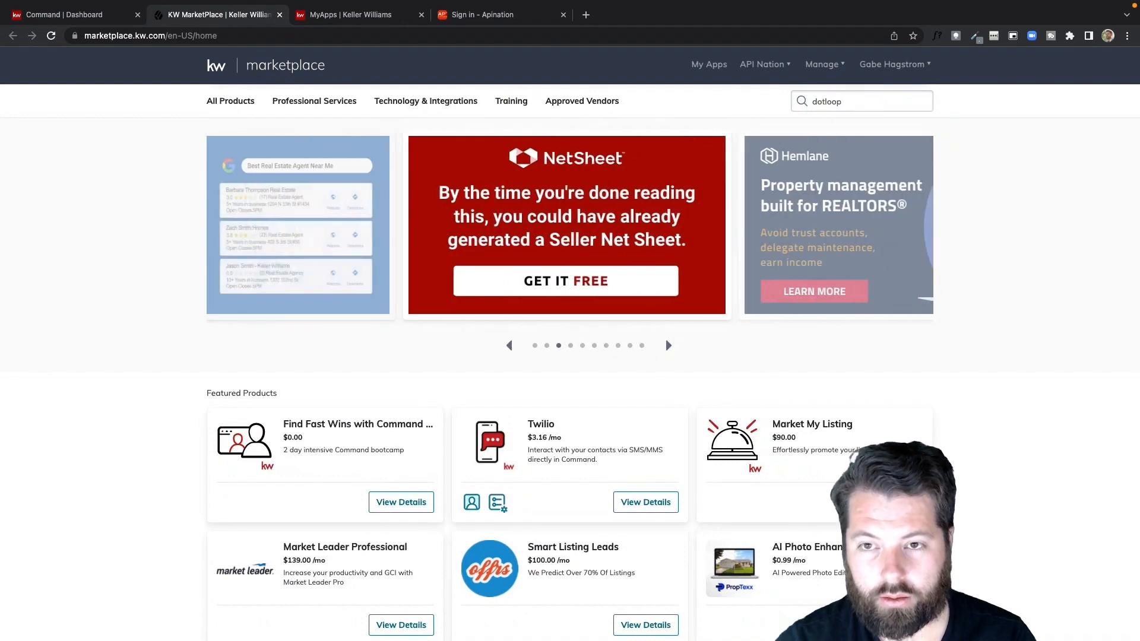
Search the marketplace for dotloop and open the KW Command and dotloop product page
key(Return)
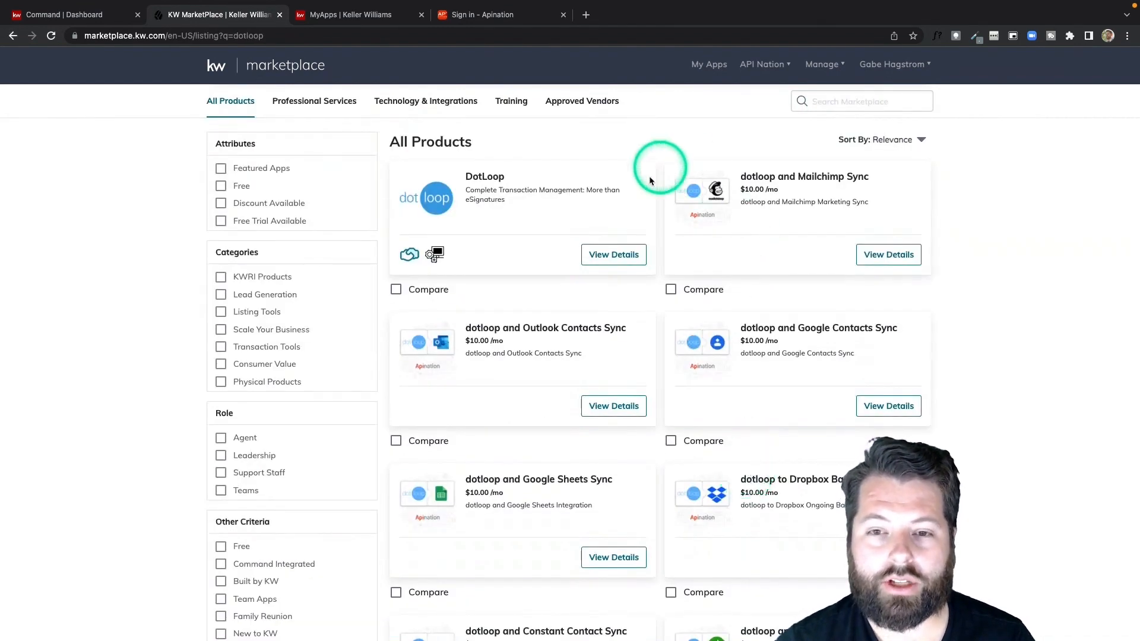
scroll(643, 352, down, 1)
scroll(644, 354, down, 2)
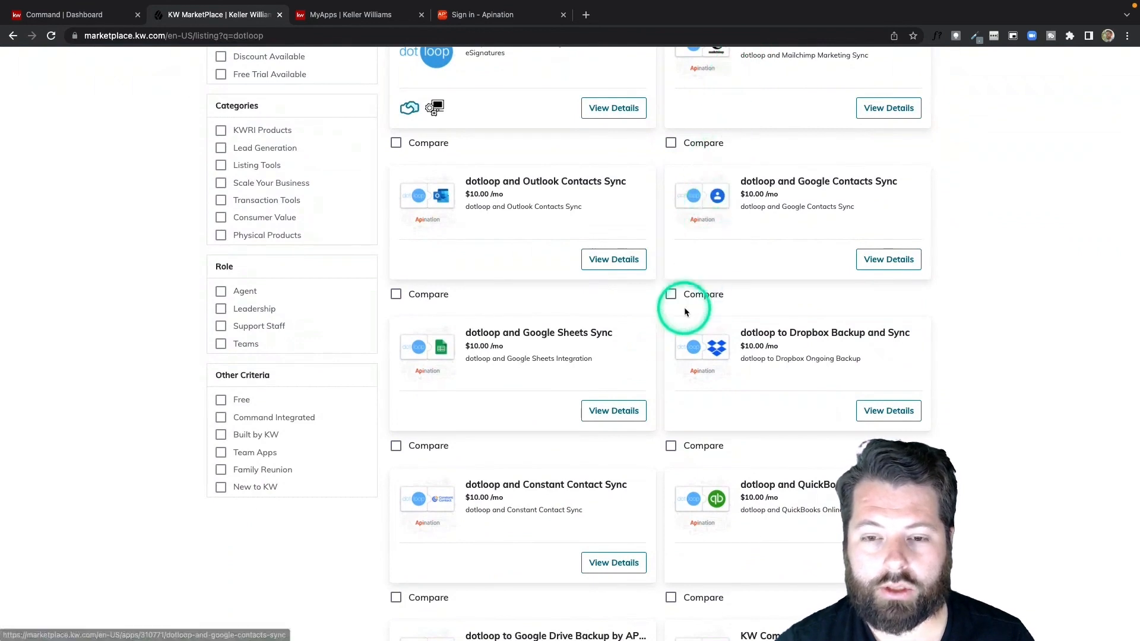
scroll(684, 307, down, 3)
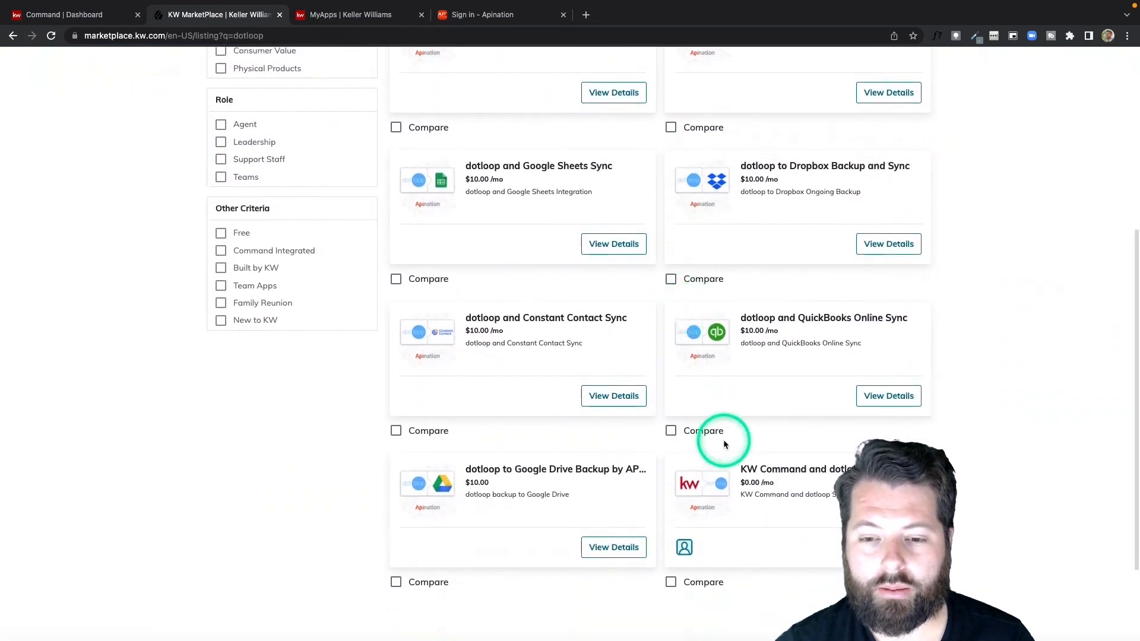
click(765, 470)
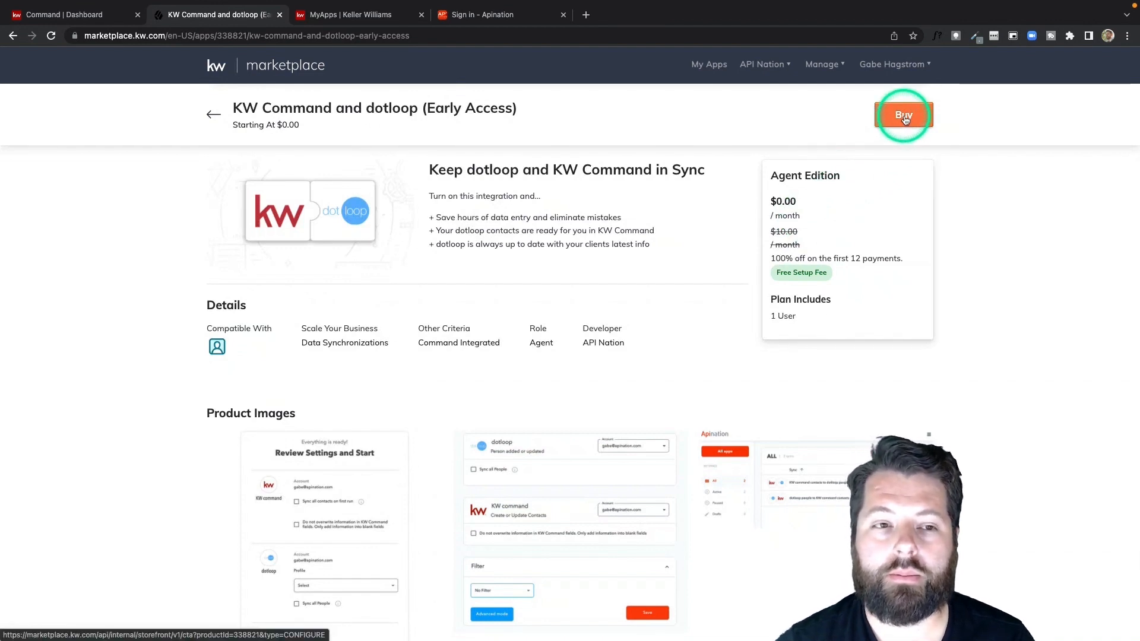
Switch to the My Apps page and launch the KW Command and dotloop (Early Access) application
key(ctrl+Tab)
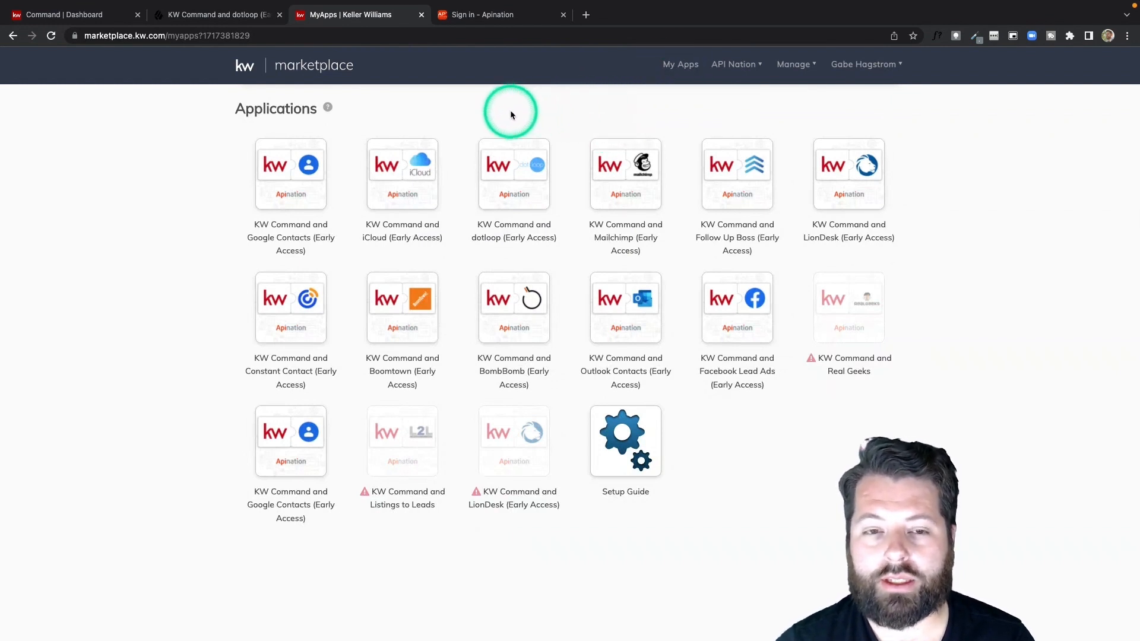
click(516, 174)
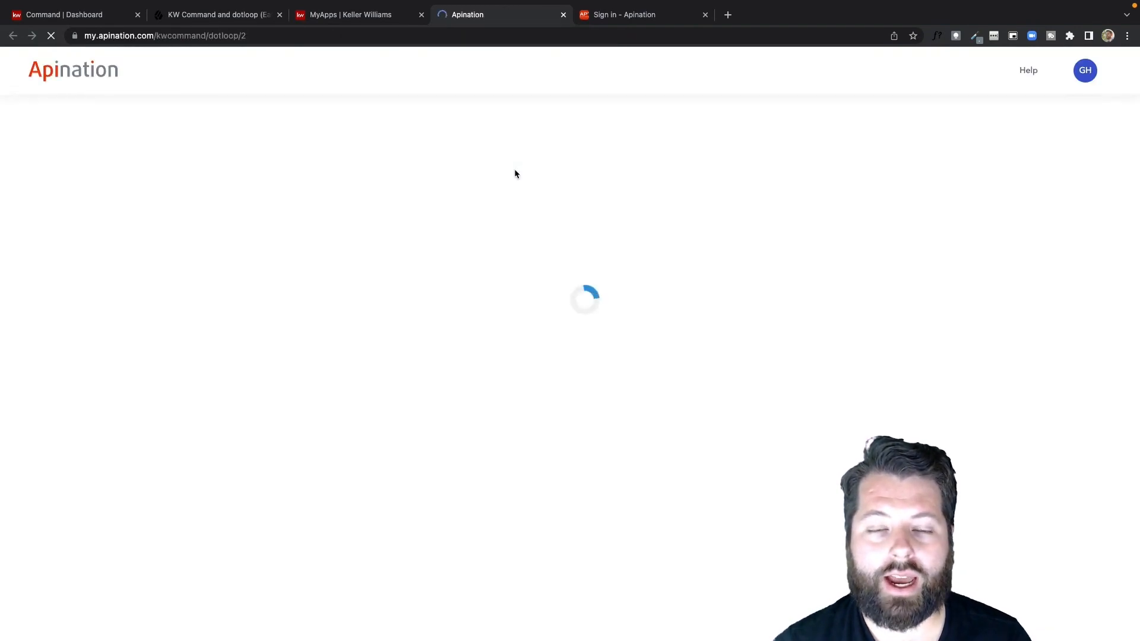
Connect the dotloop account for the integration and proceed to the final settings review
click(581, 241)
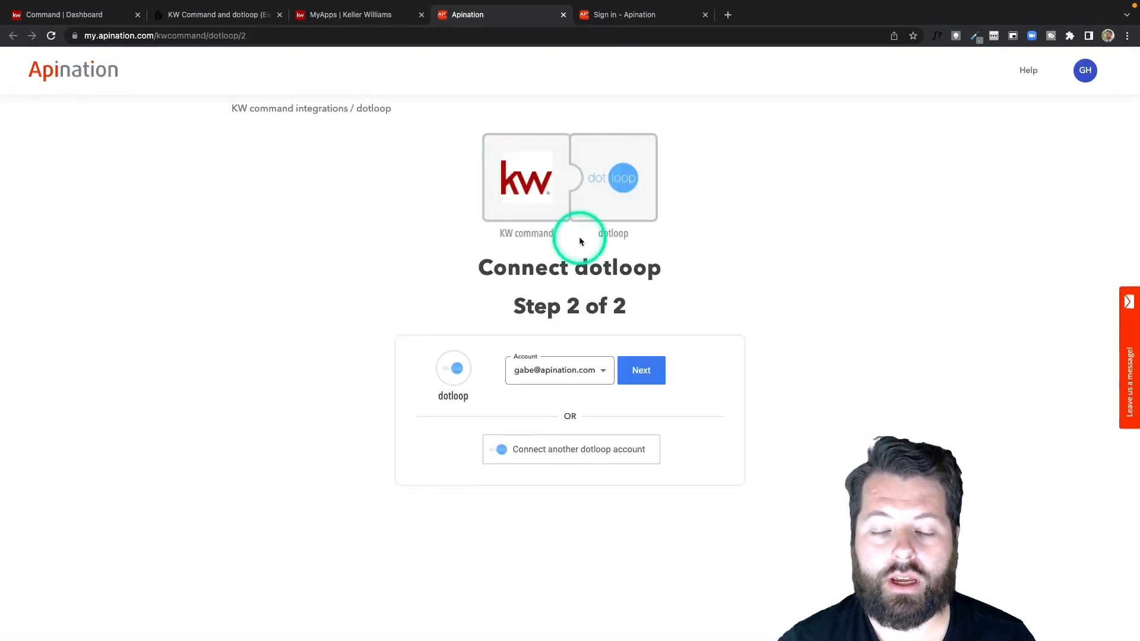
click(646, 370)
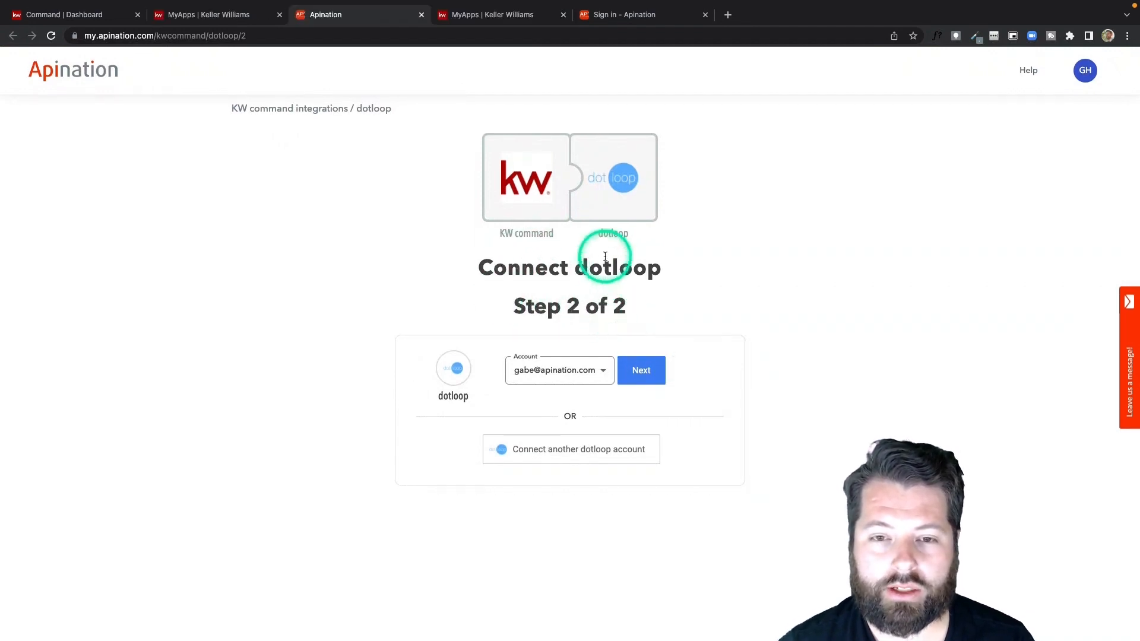
click(567, 453)
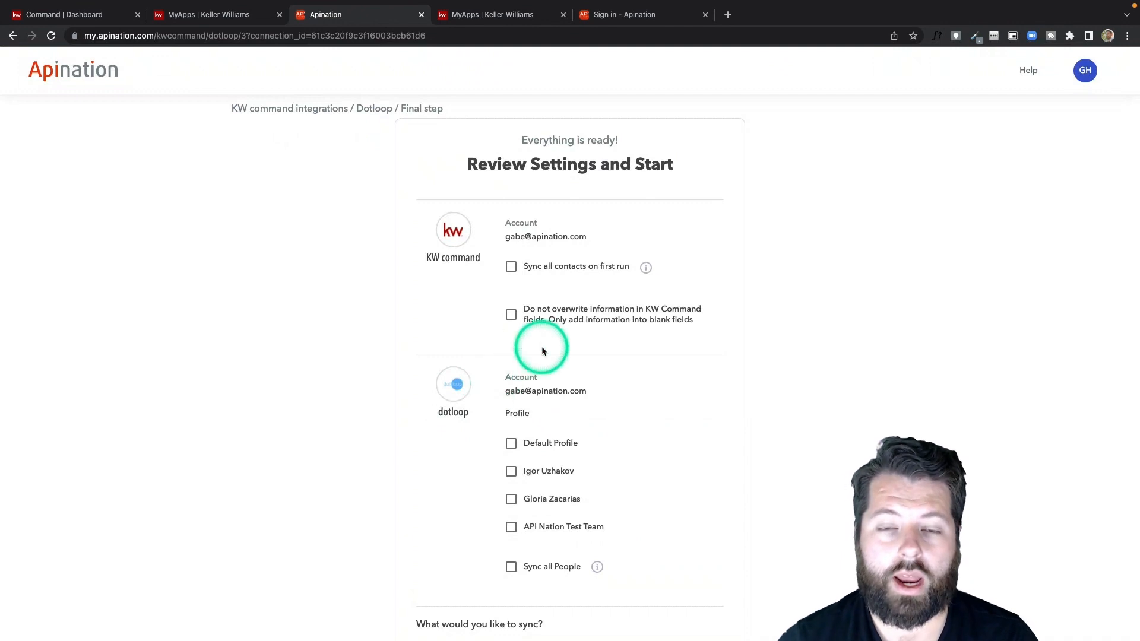
Enable syncing all contacts on first run, prevent overwriting of filled KW Command fields, and select the Default Profile for dotloop
scroll(542, 351, down, 2)
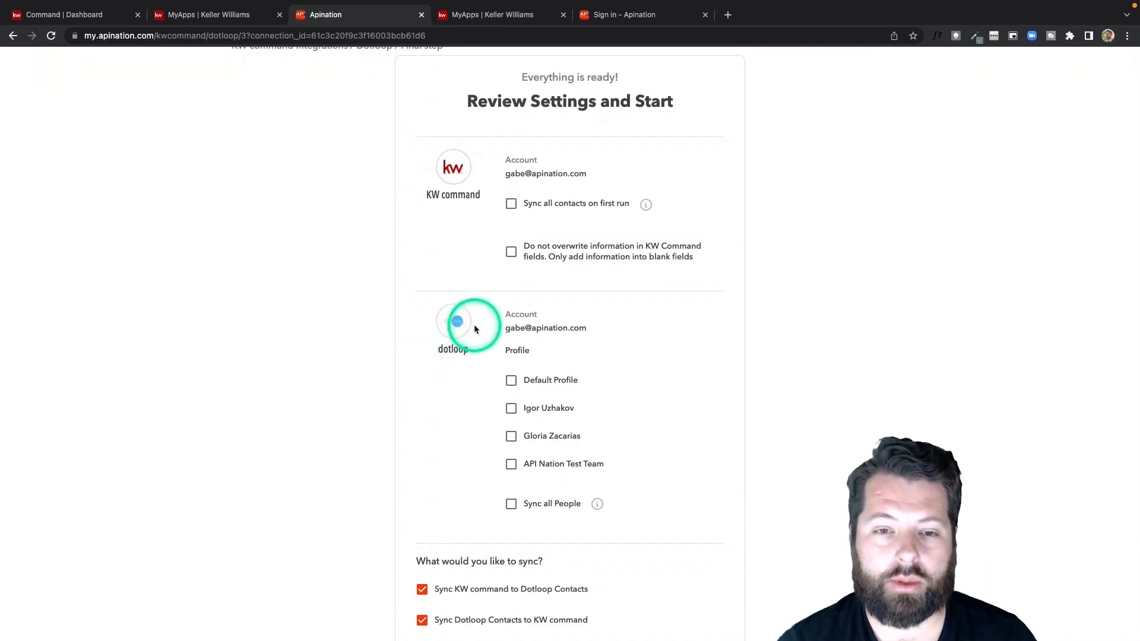
click(510, 205)
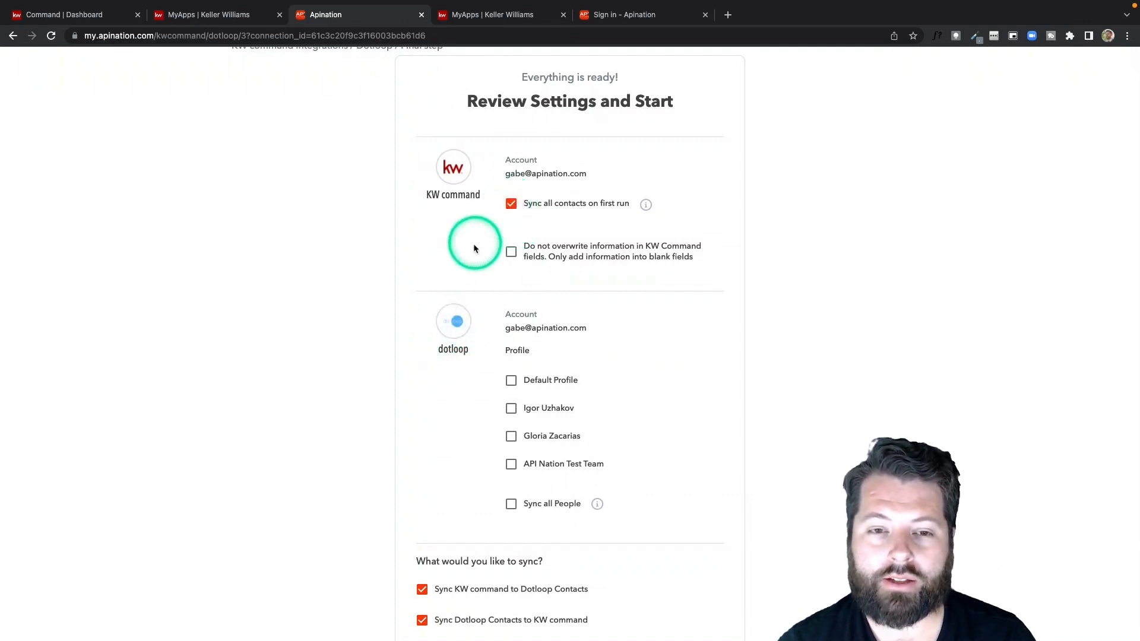
scroll(473, 248, down, 1)
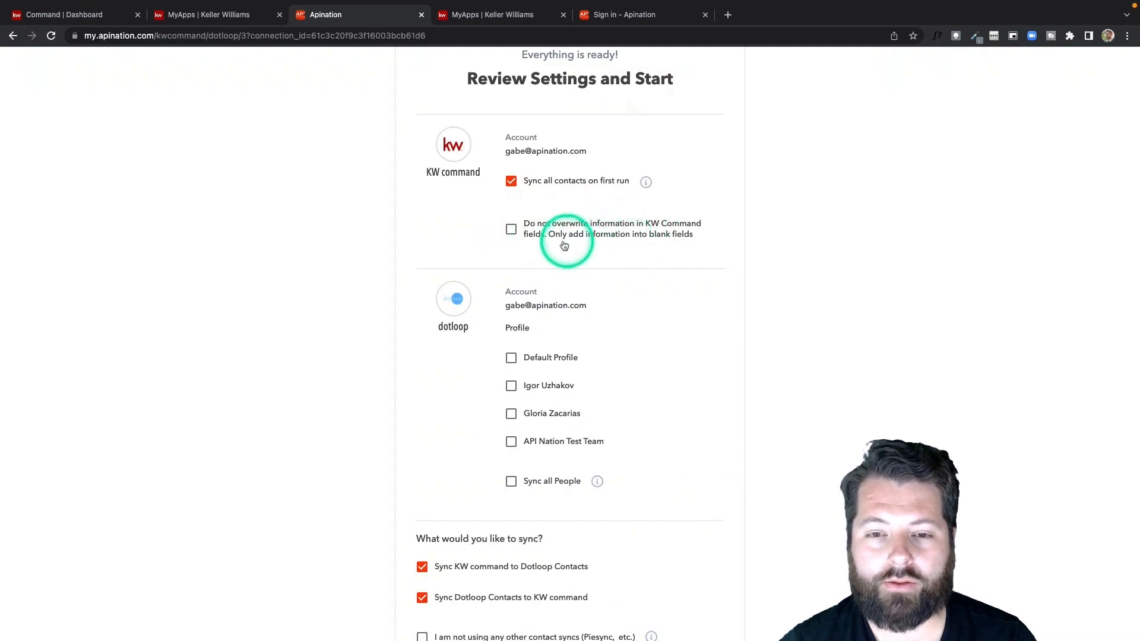
click(511, 231)
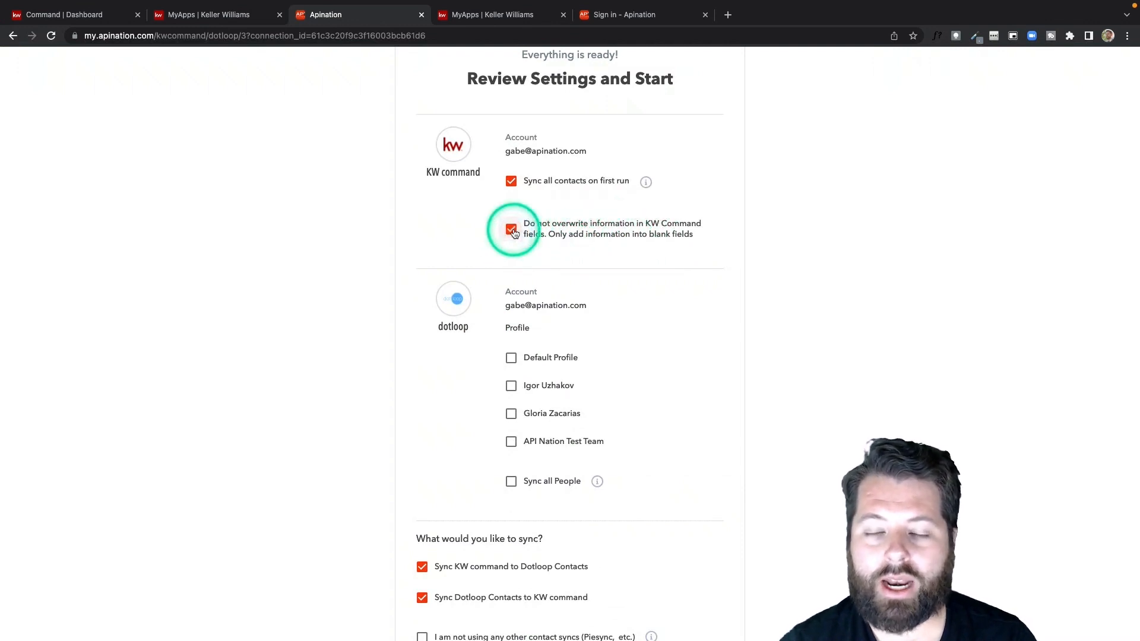
scroll(491, 320, down, 3)
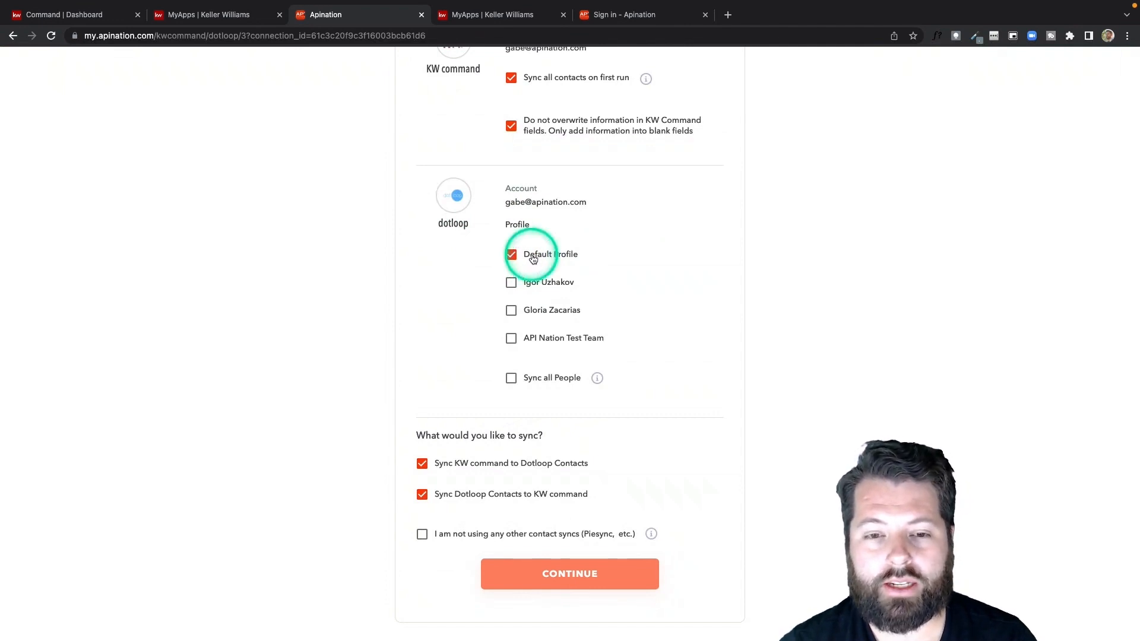
Try including the other dotloop profiles and Sync all People, and return to Default Profile only
click(531, 287)
click(530, 316)
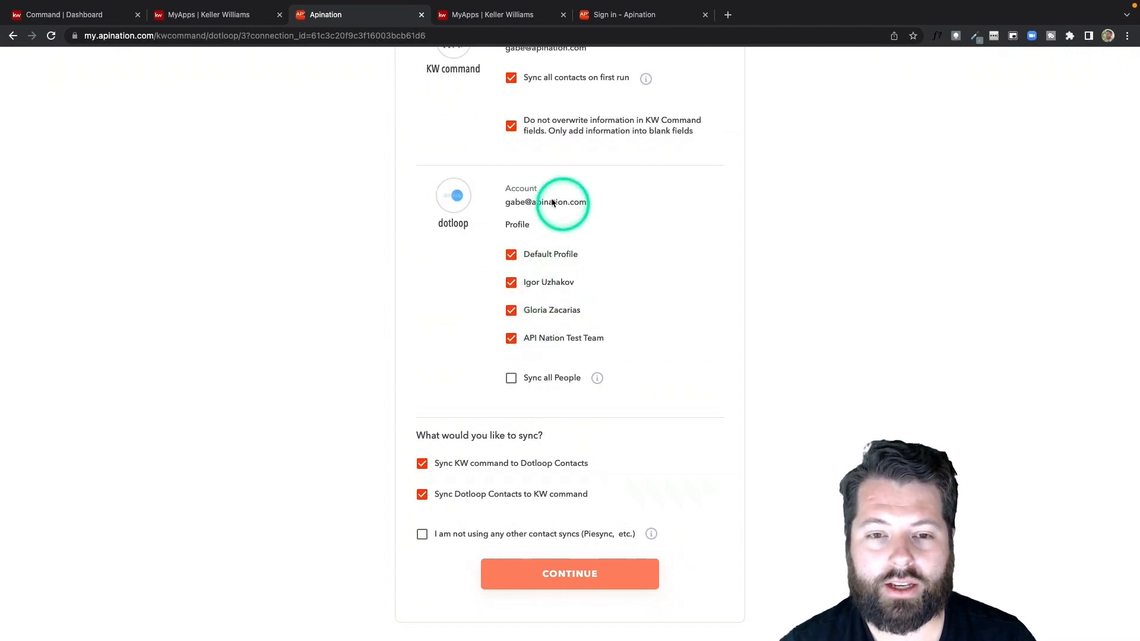
click(562, 378)
click(561, 378)
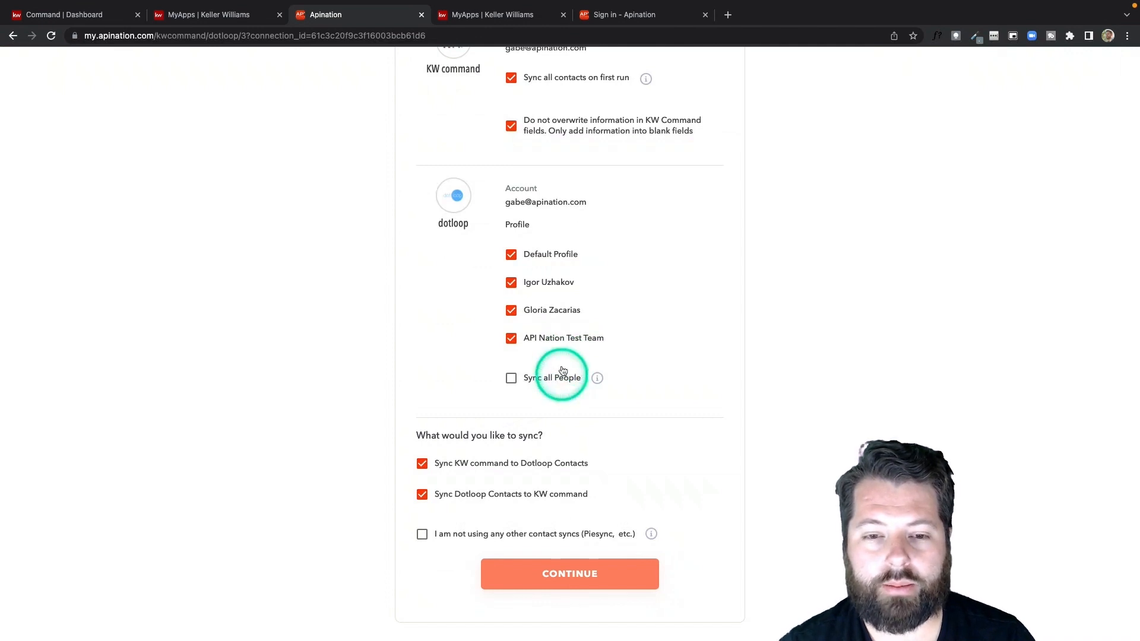
click(558, 337)
click(556, 311)
click(556, 291)
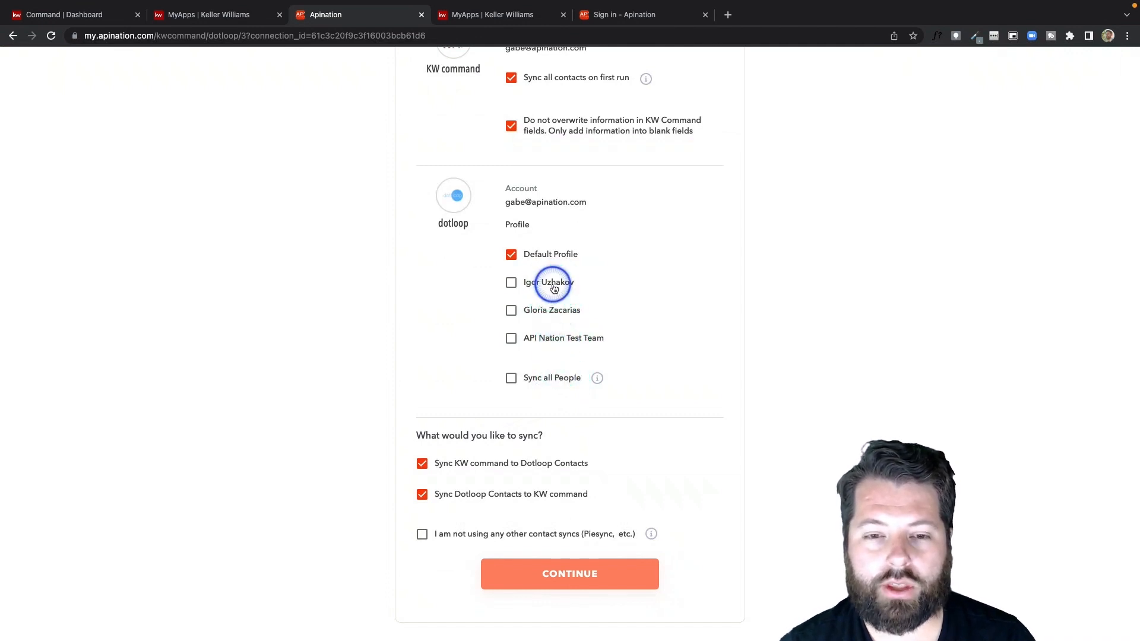
Declare that no other contact syncs are in use and continue with both sync directions enabled
scroll(632, 337, down, 1)
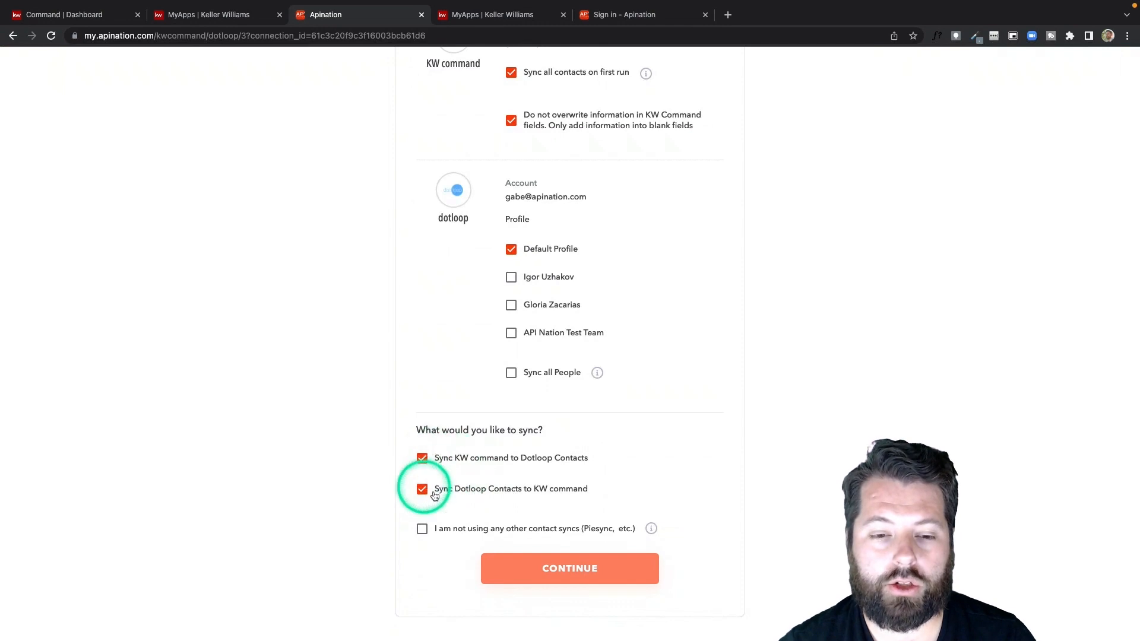
click(422, 529)
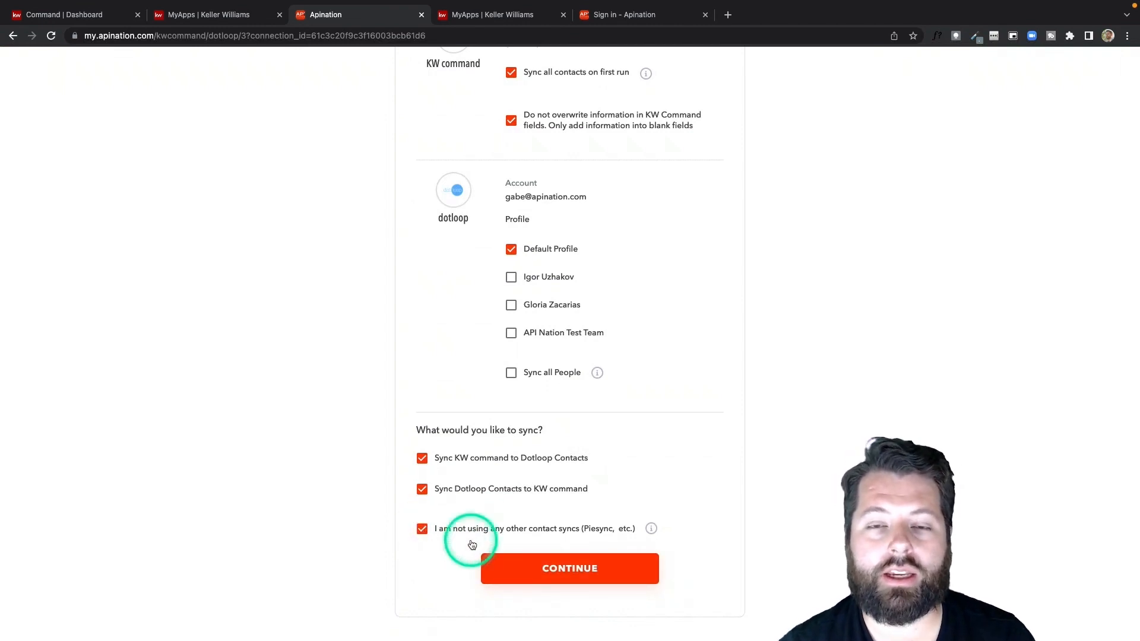
click(569, 568)
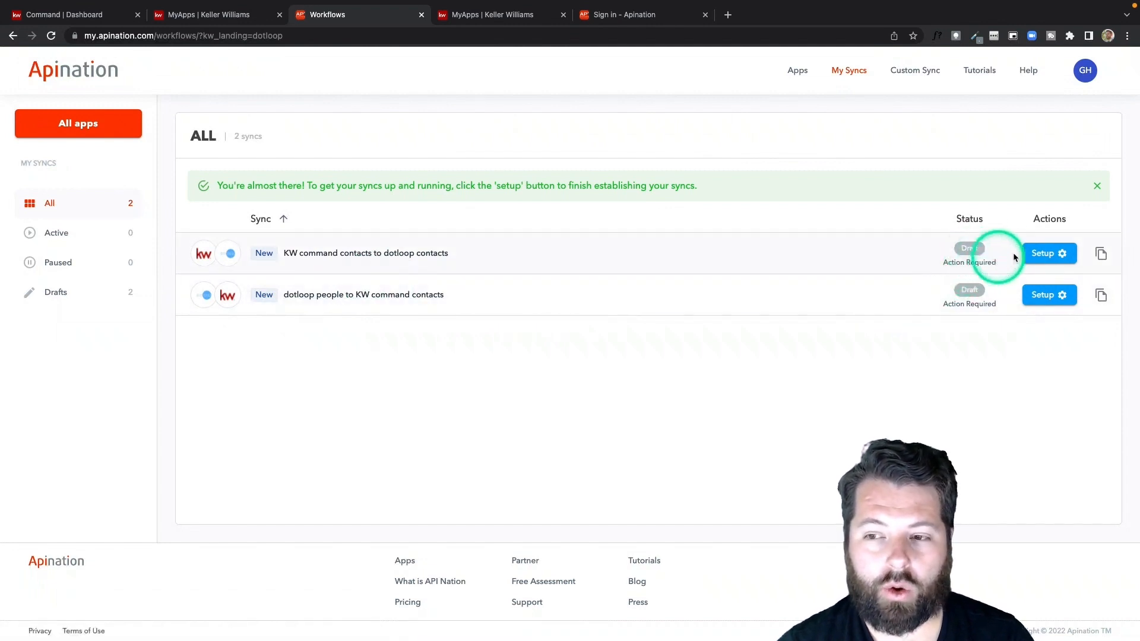
Open the setup of the KW command contacts to dotloop contacts sync and review its account settings
click(1037, 256)
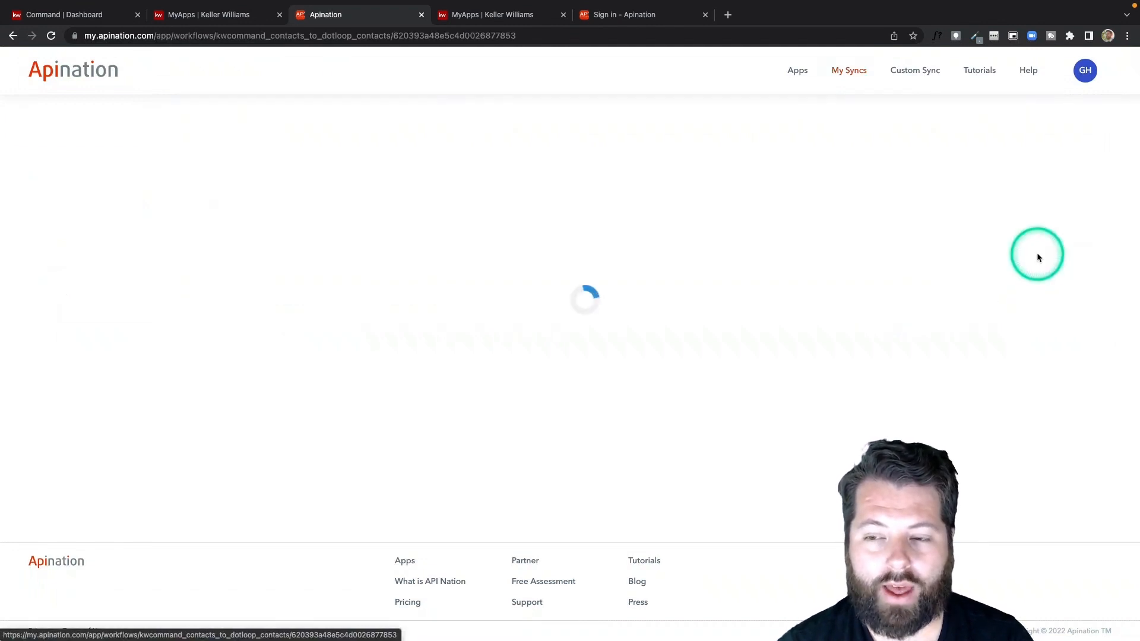
scroll(751, 284, down, 3)
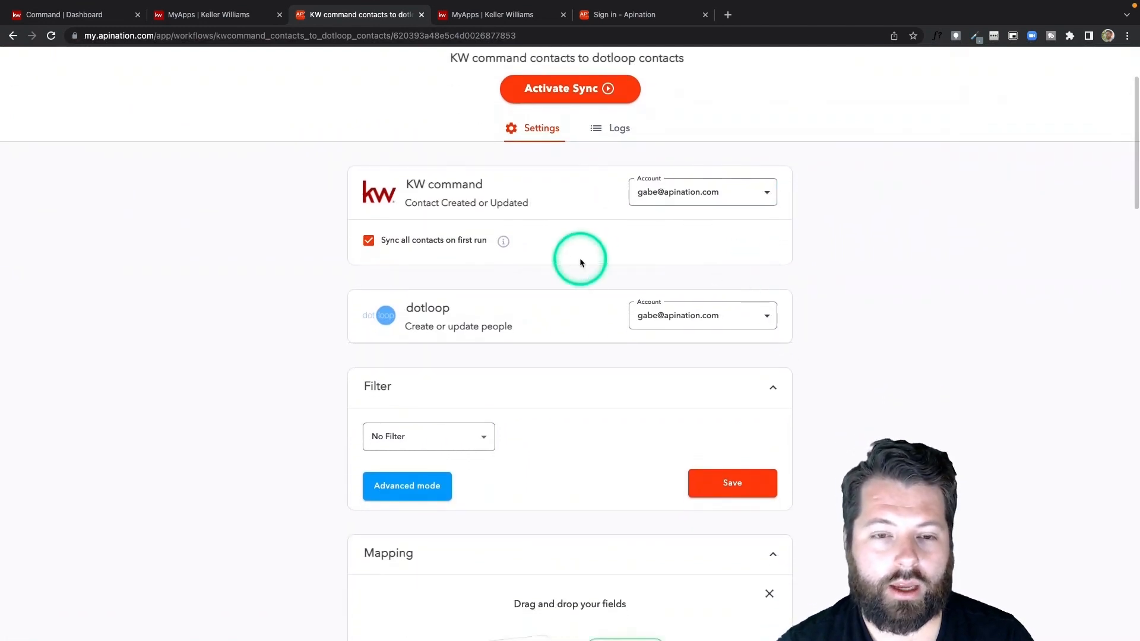
scroll(580, 262, down, 1)
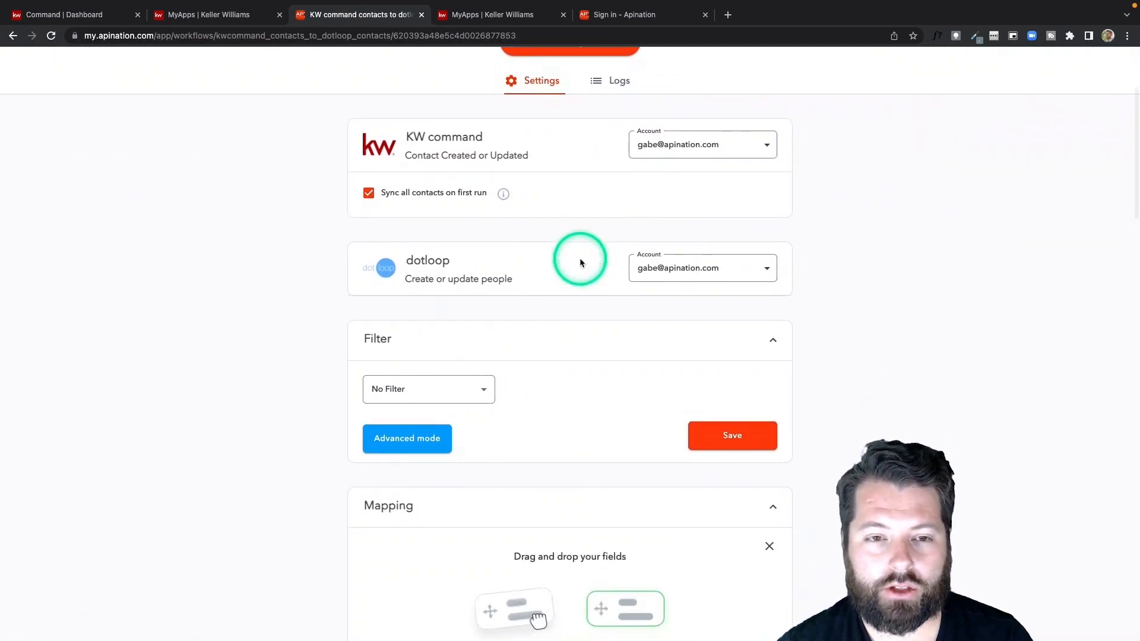
scroll(516, 263, down, 1)
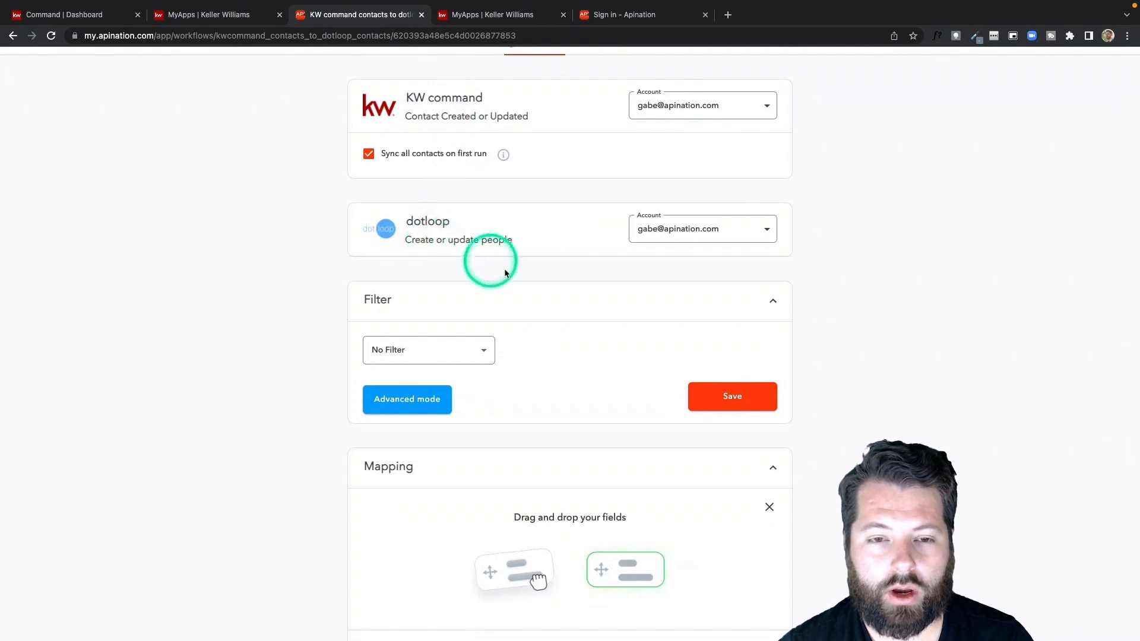
scroll(504, 270, down, 1)
scroll(504, 273, down, 1)
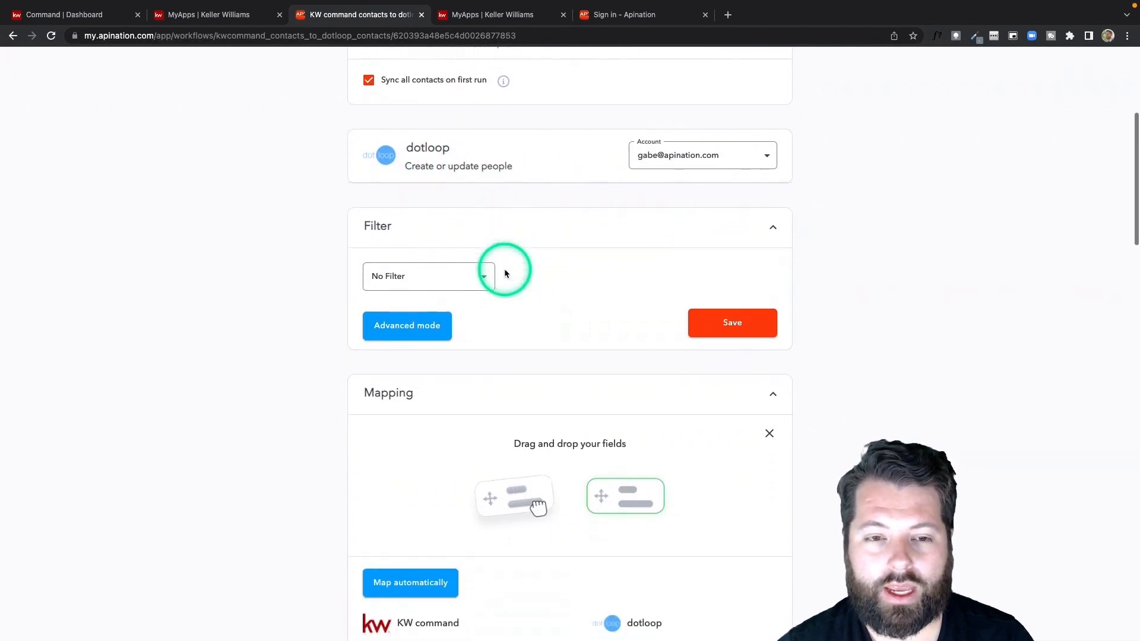
Set the sync filter to Tags equals dotloop and save it
click(481, 278)
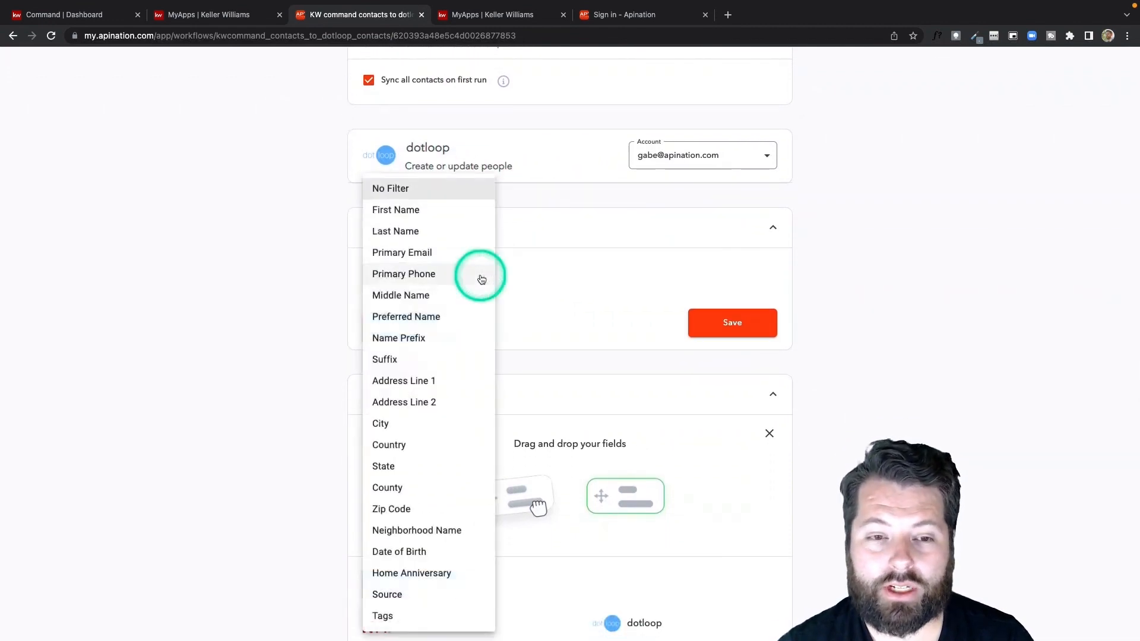
click(395, 615)
click(687, 280)
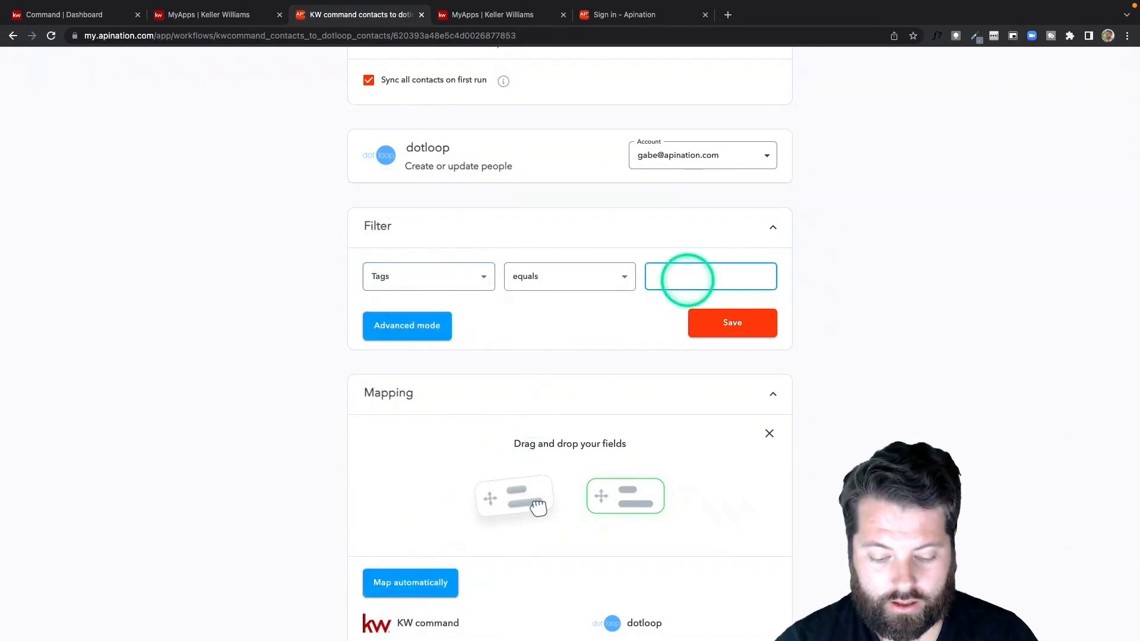
click(719, 324)
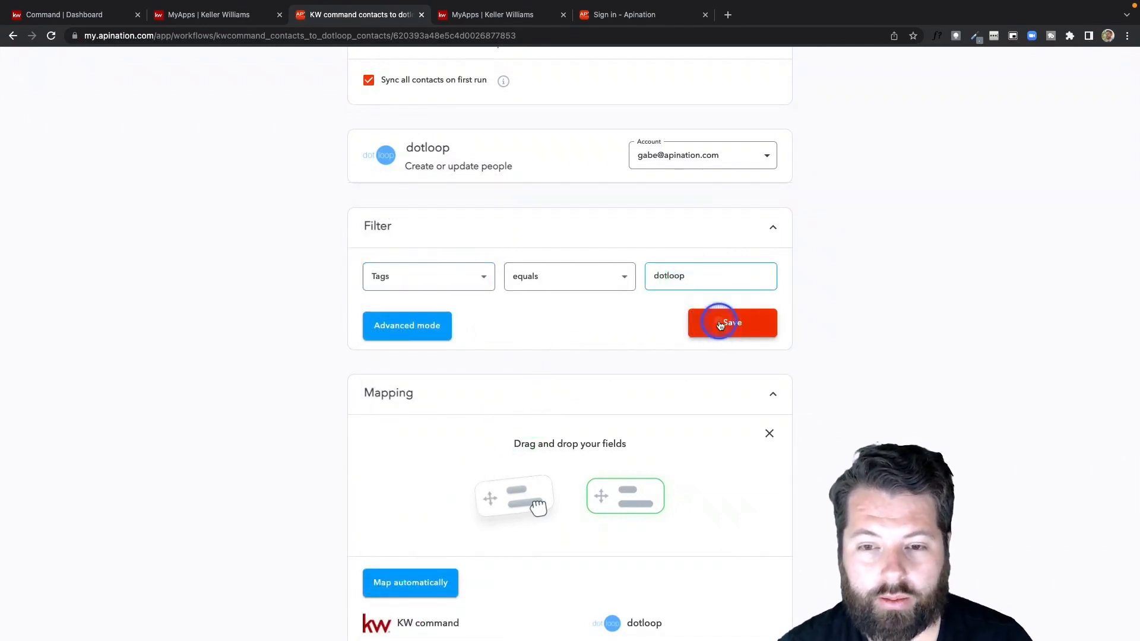
Reset the sync filter to No Filter and save it
click(477, 282)
click(431, 73)
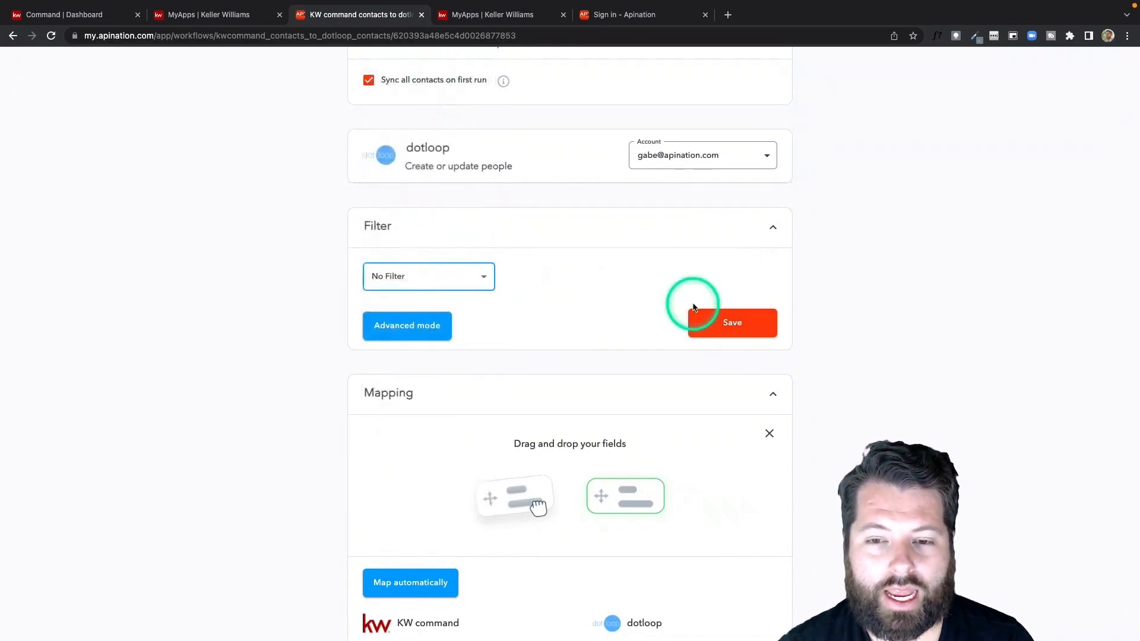
click(736, 321)
Review the field mapping and map the KW command Zip Code field to the dotloop Zip Code field
scroll(575, 324, down, 1)
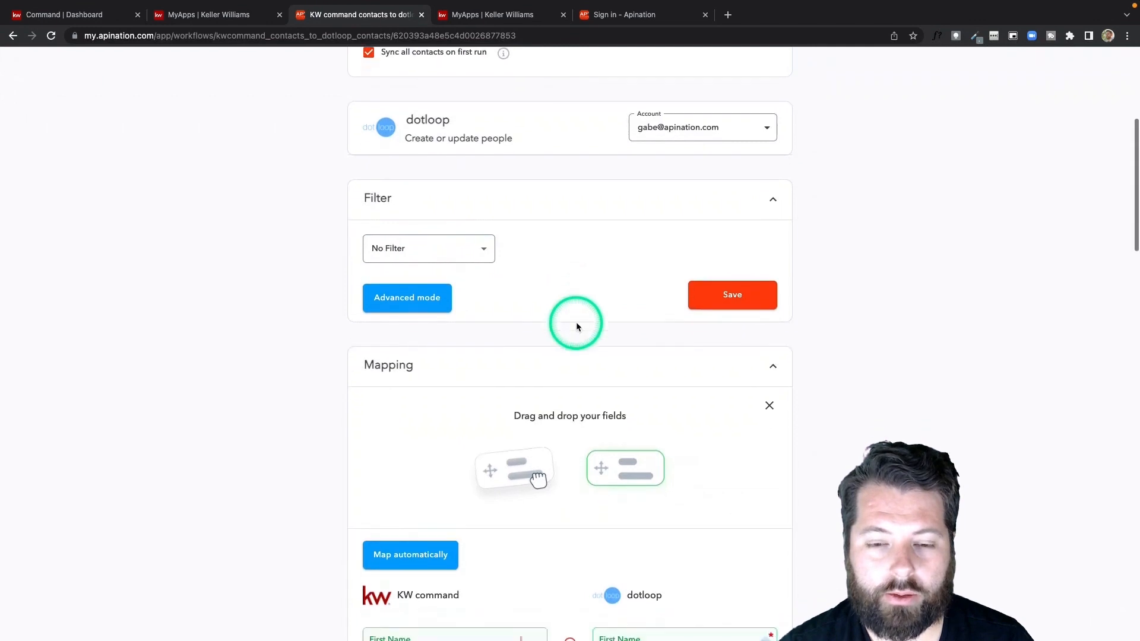
scroll(576, 323, down, 7)
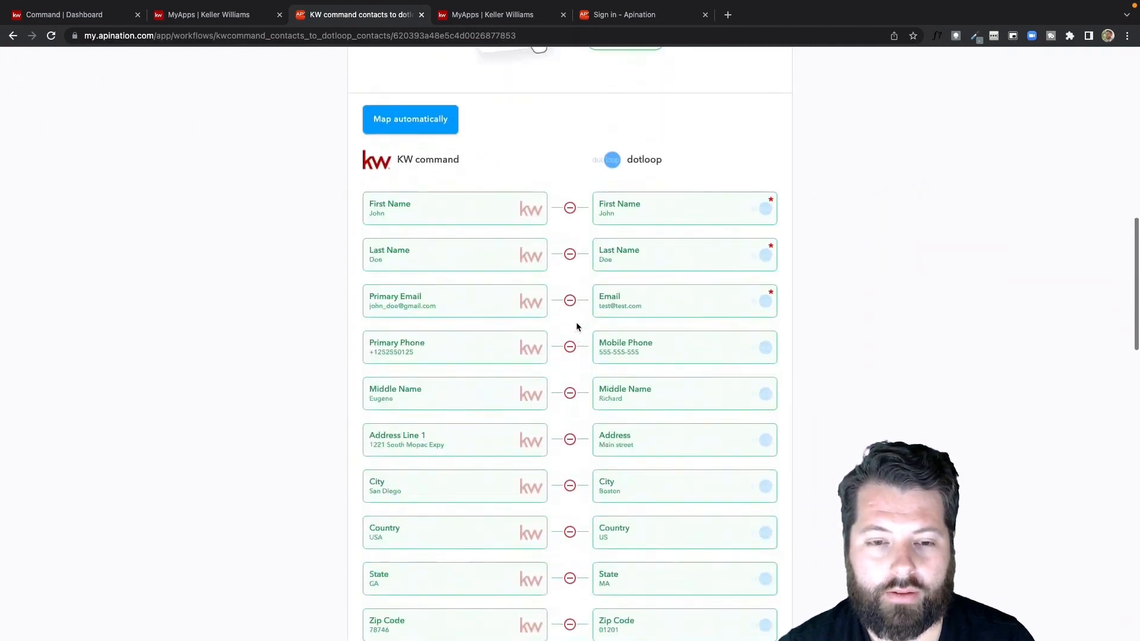
scroll(576, 324, down, 2)
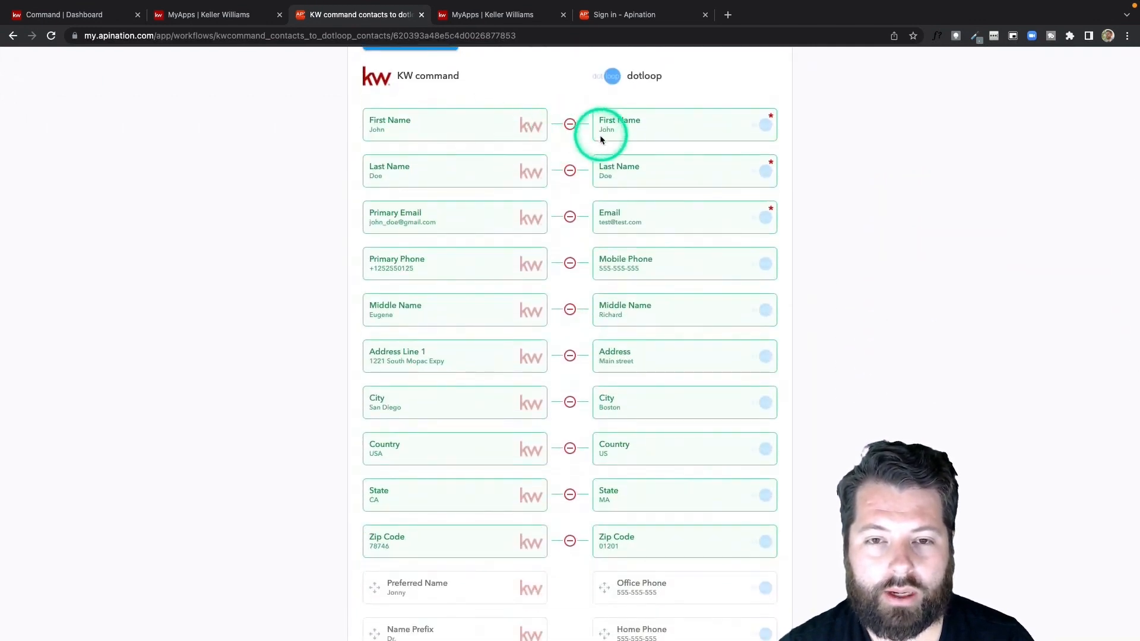
scroll(578, 261, down, 2)
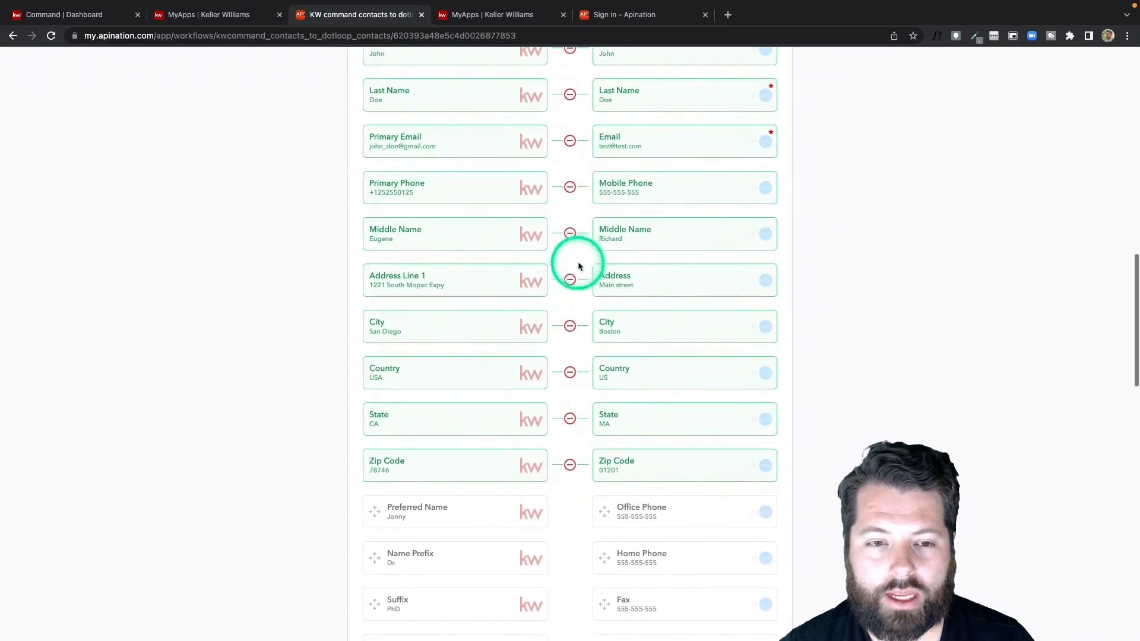
scroll(578, 266, down, 4)
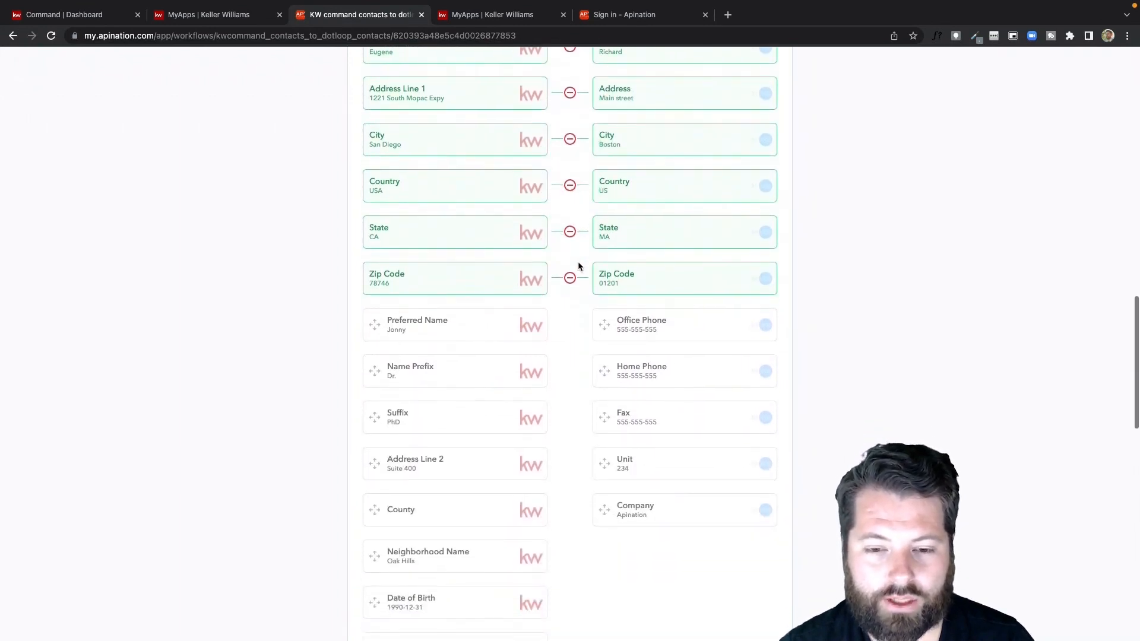
scroll(578, 266, down, 3)
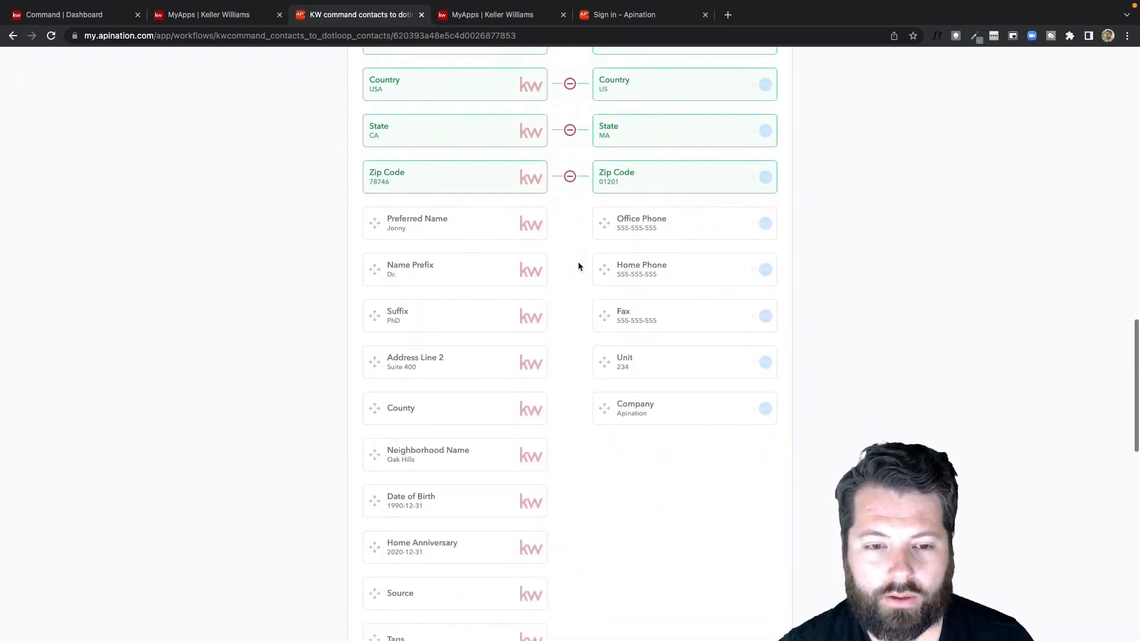
scroll(578, 266, down, 2)
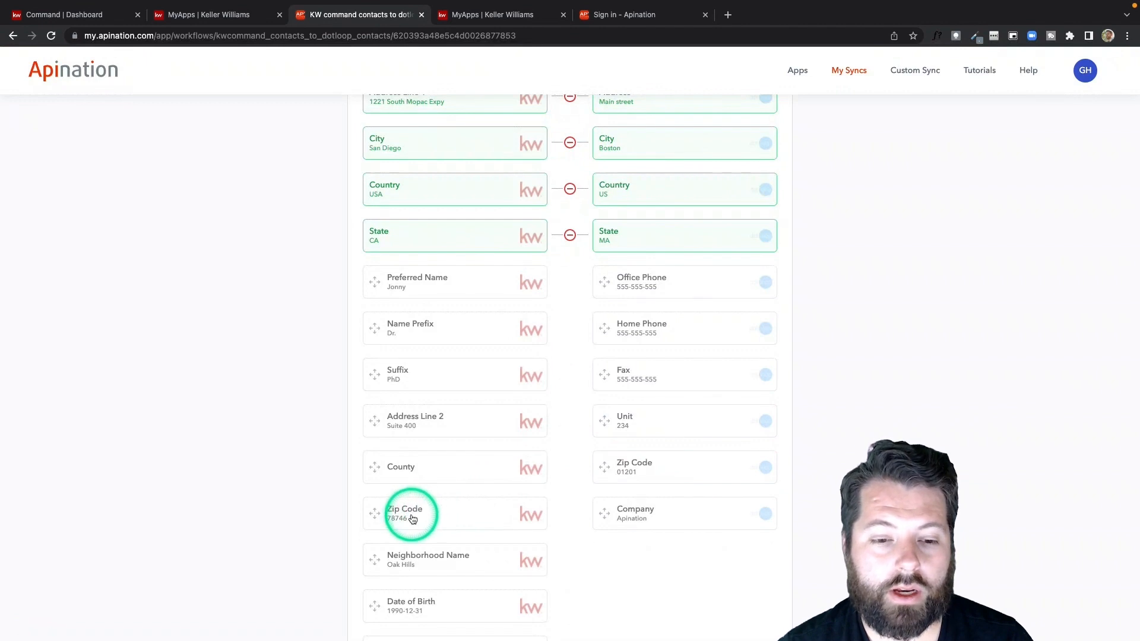
drag(402, 515, 622, 465)
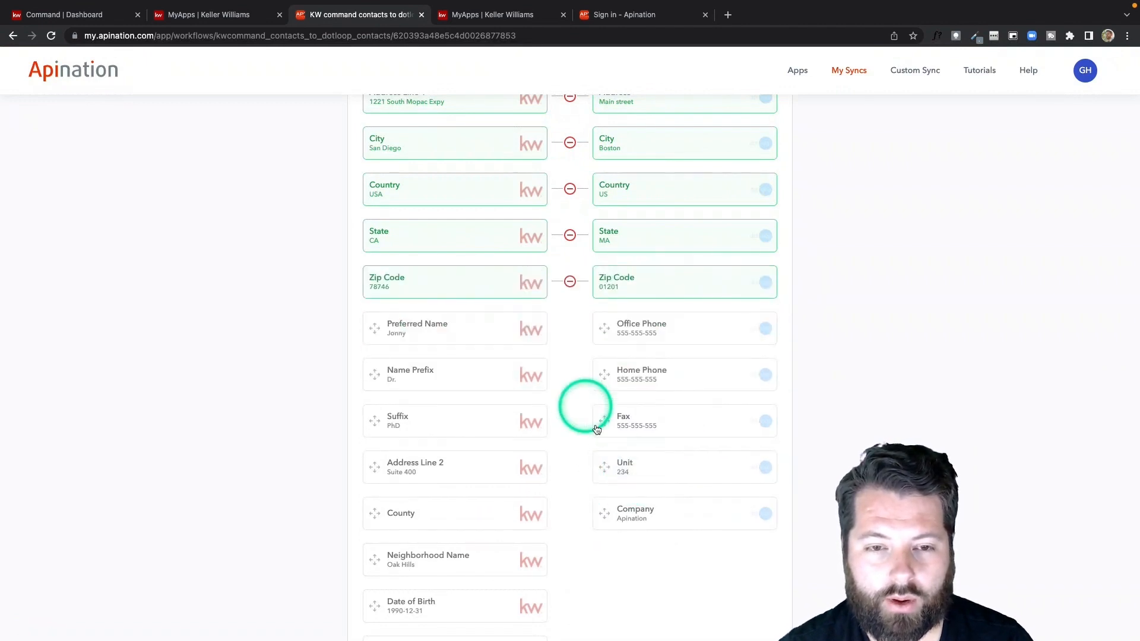
Activate the KW command contacts to dotloop contacts sync
scroll(586, 503, up, 10)
scroll(586, 504, up, 10)
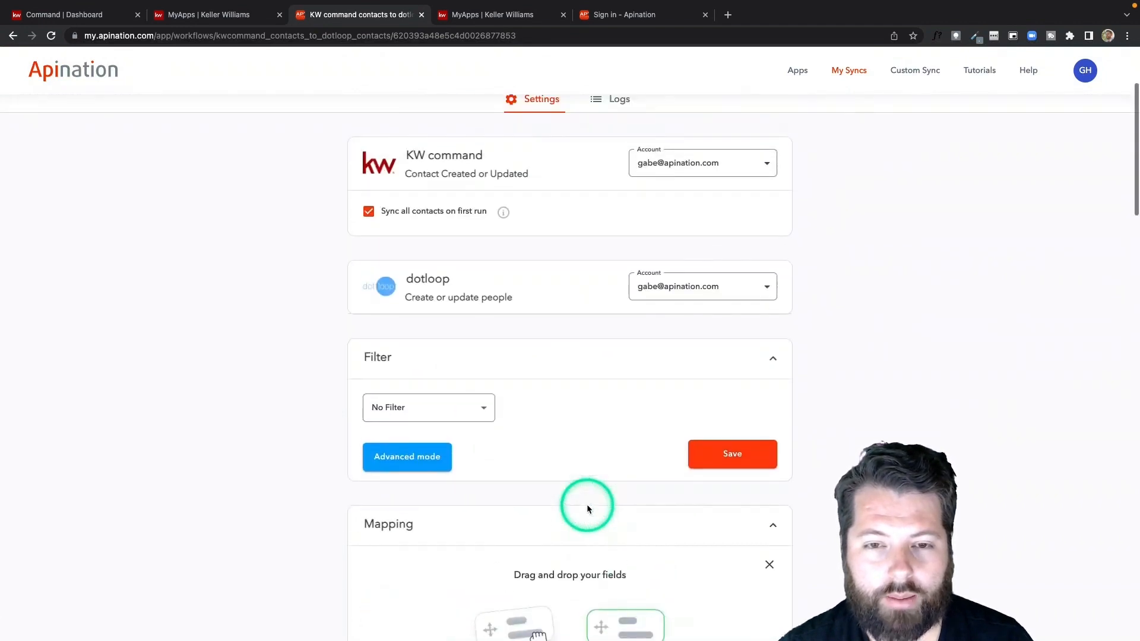
click(578, 218)
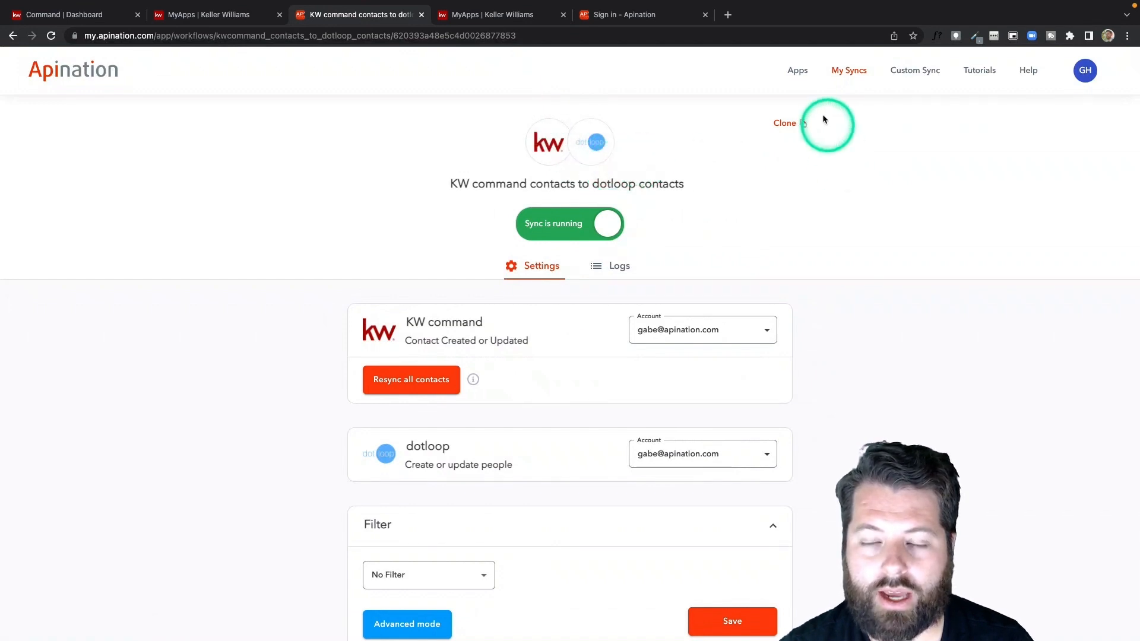
Open the setup of the dotloop people to KW command contacts sync and review its account and overwrite settings
click(853, 72)
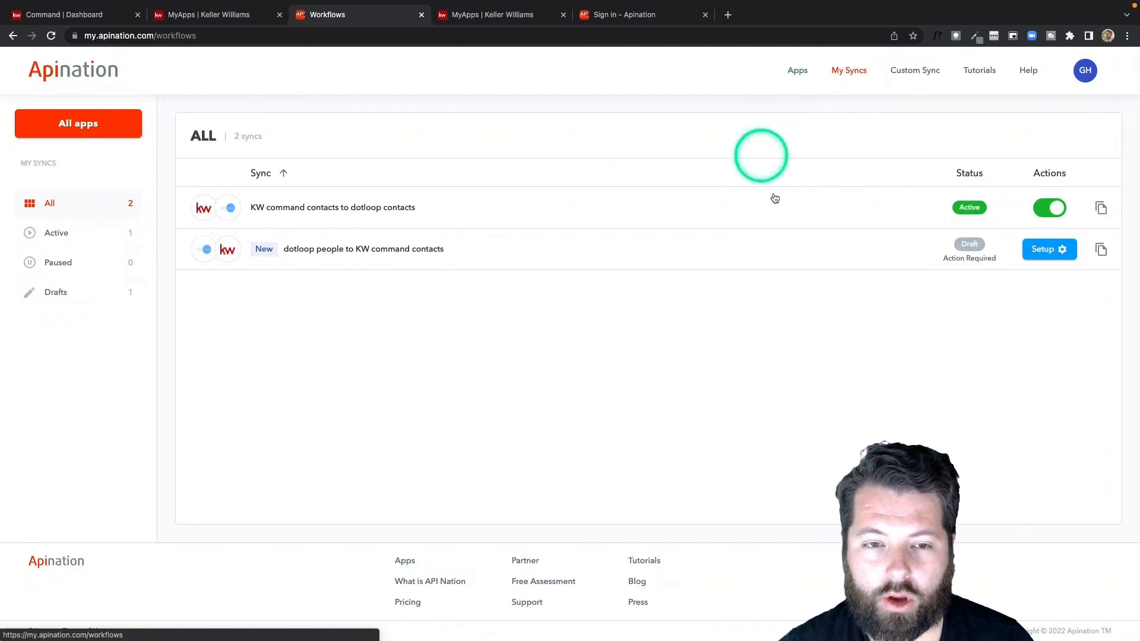
click(1044, 249)
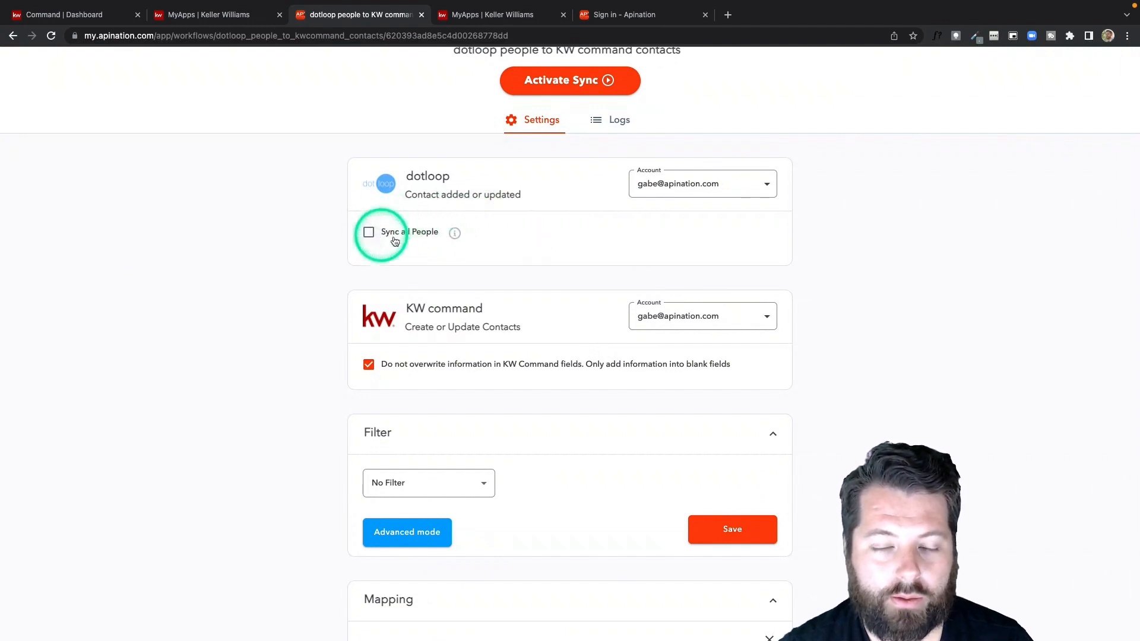
scroll(559, 320, down, 1)
scroll(559, 319, down, 3)
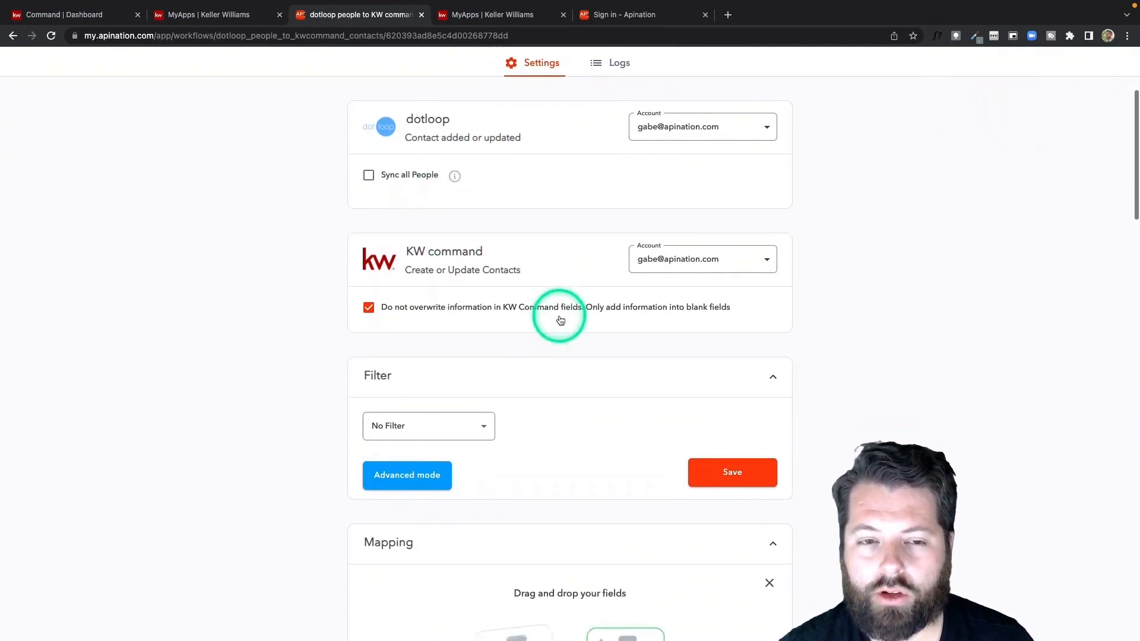
scroll(559, 320, down, 3)
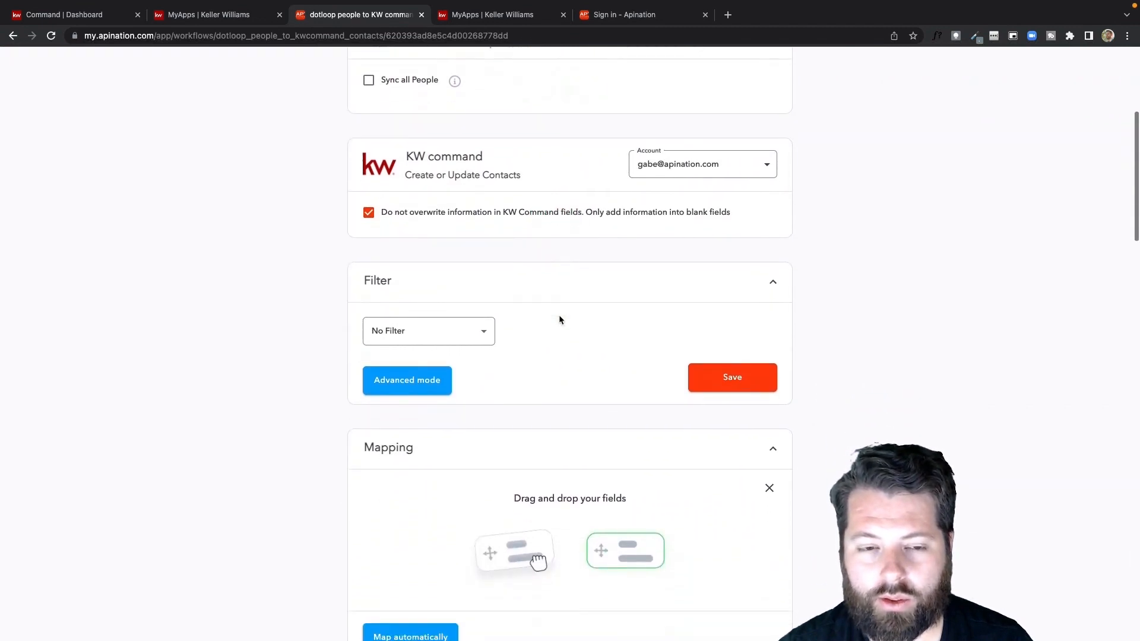
Try a sync filter of City contains san diego and reset it to No Filter
click(477, 315)
click(493, 320)
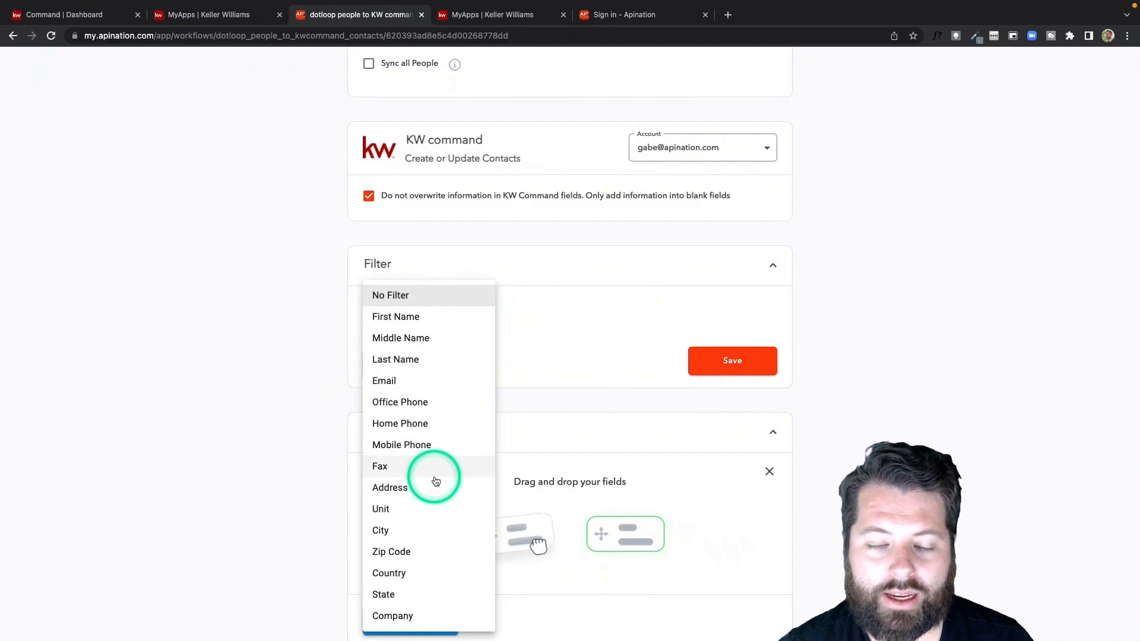
click(419, 527)
click(597, 322)
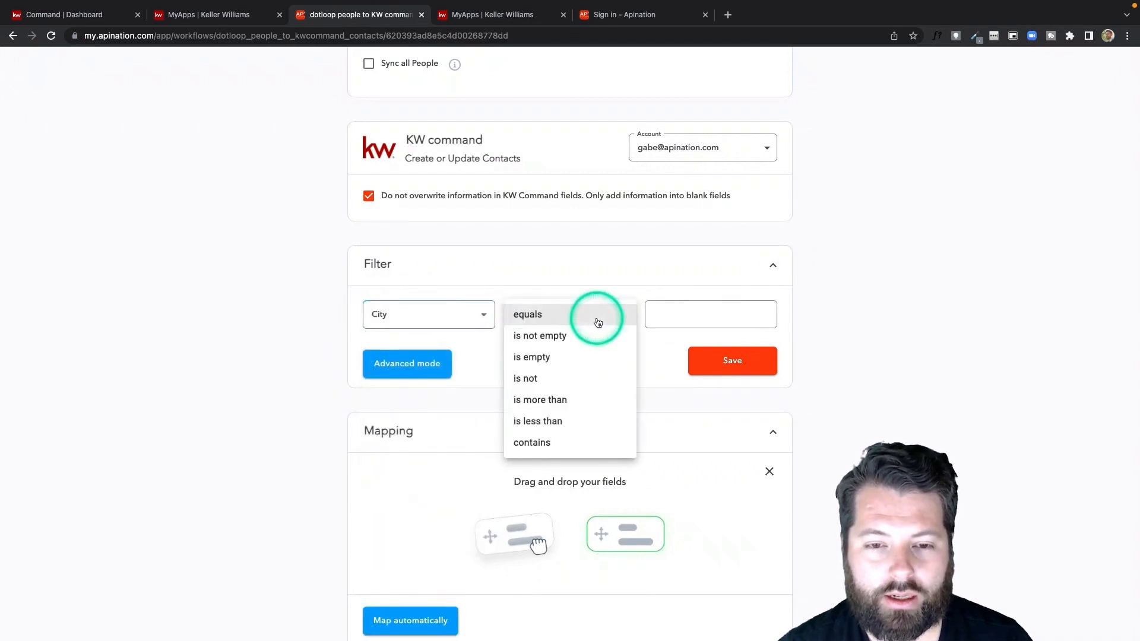
click(555, 442)
click(691, 306)
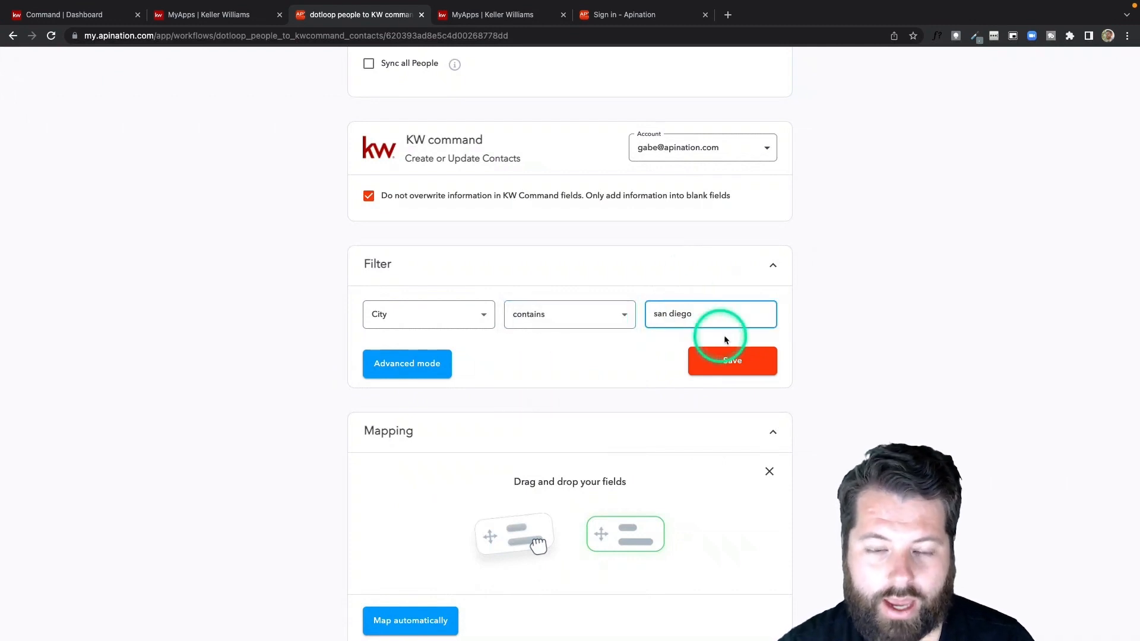
click(482, 315)
click(422, 88)
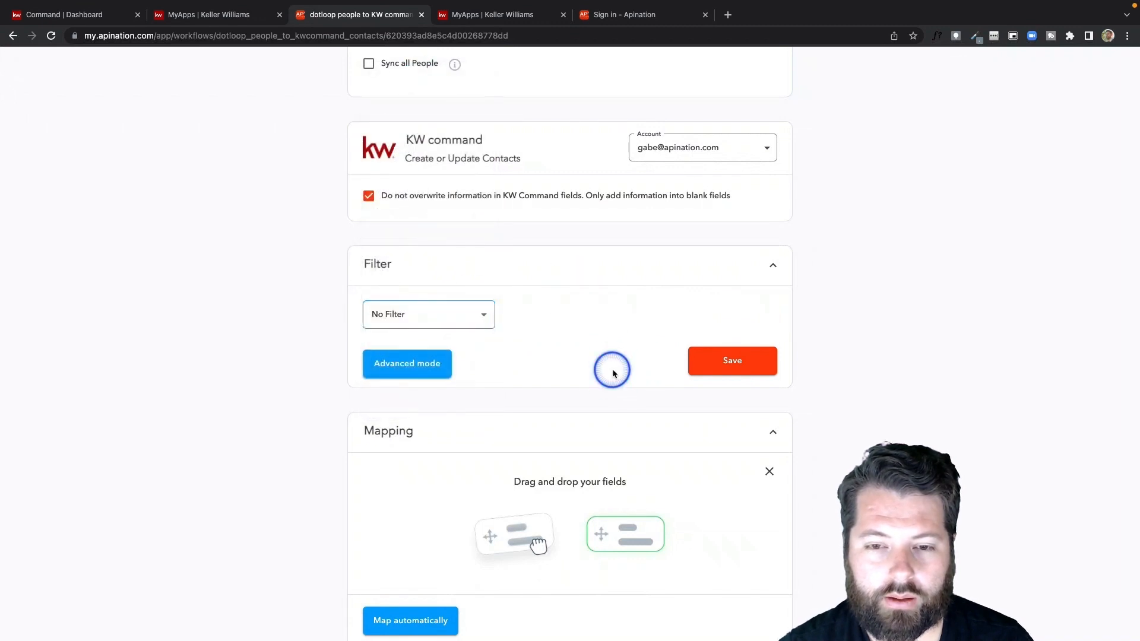
Examine the mapped and unmapped fields in the dotloop to KW command field mapping
scroll(611, 371, down, 3)
scroll(613, 373, down, 6)
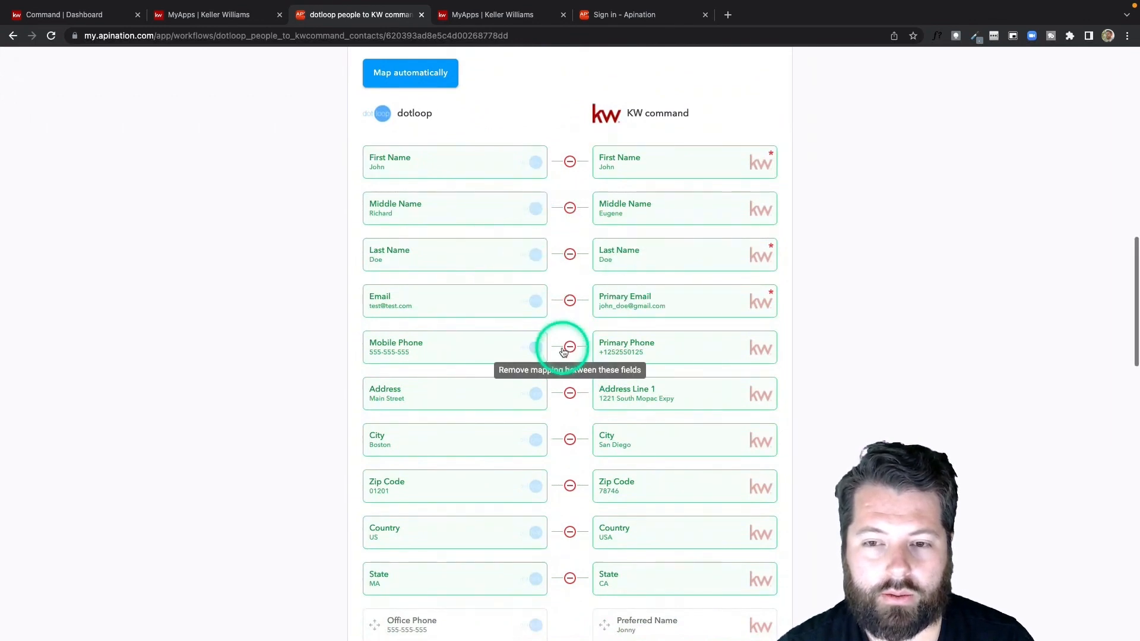
scroll(564, 349, down, 1)
scroll(564, 349, down, 2)
scroll(611, 291, up, 1)
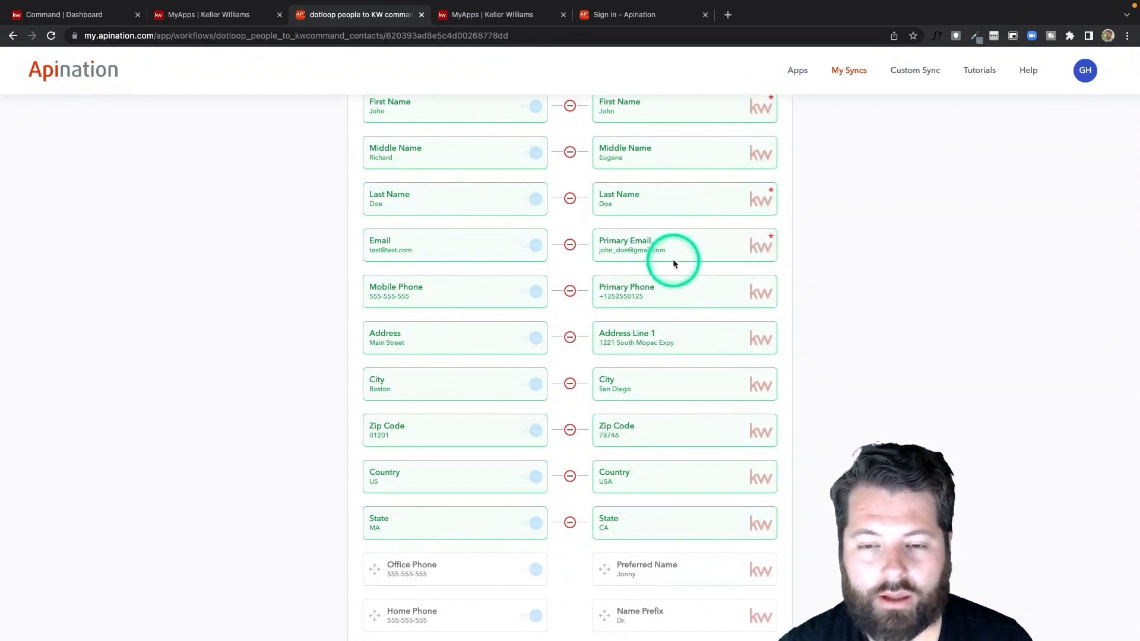
scroll(677, 231, up, 2)
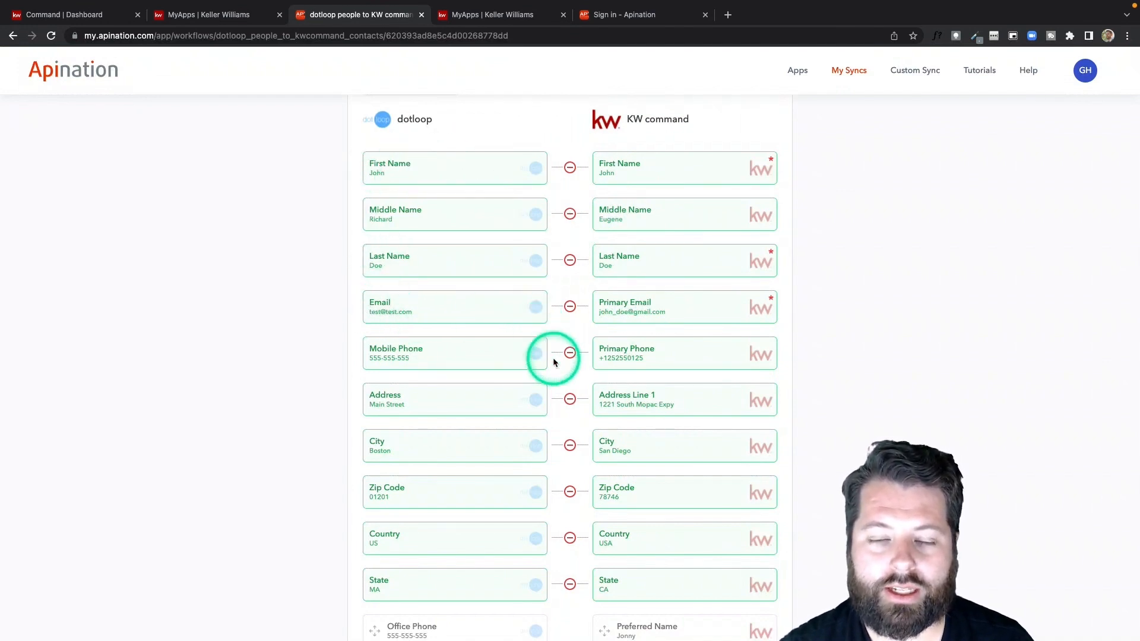
scroll(553, 361, down, 1)
scroll(554, 362, down, 10)
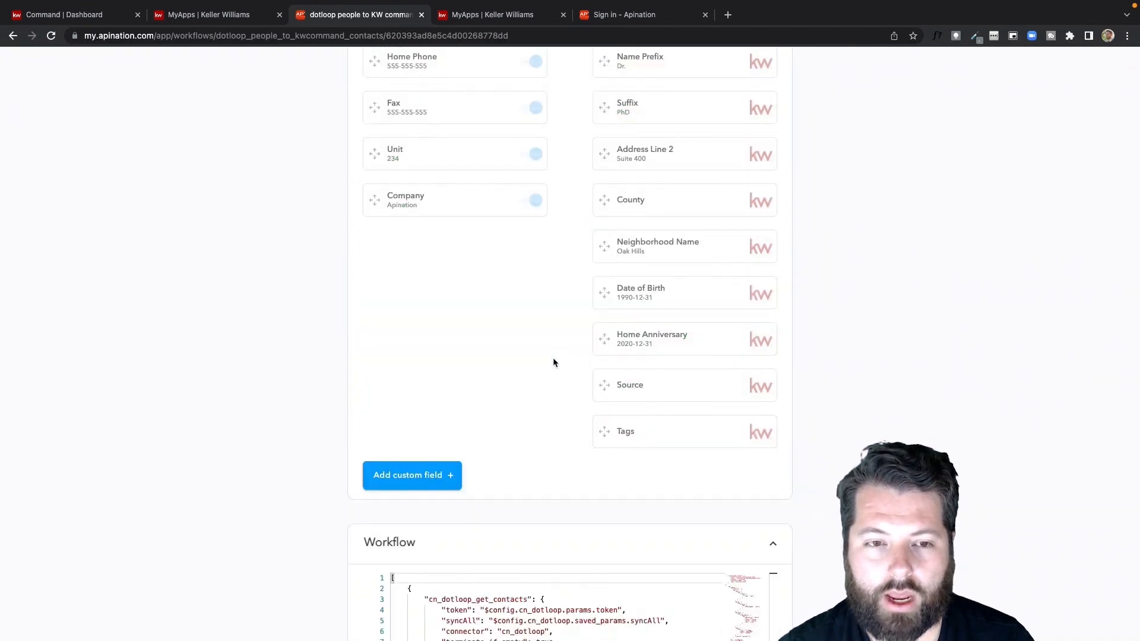
Activate the dotloop people to KW command contacts sync
scroll(553, 362, up, 8)
scroll(553, 359, up, 15)
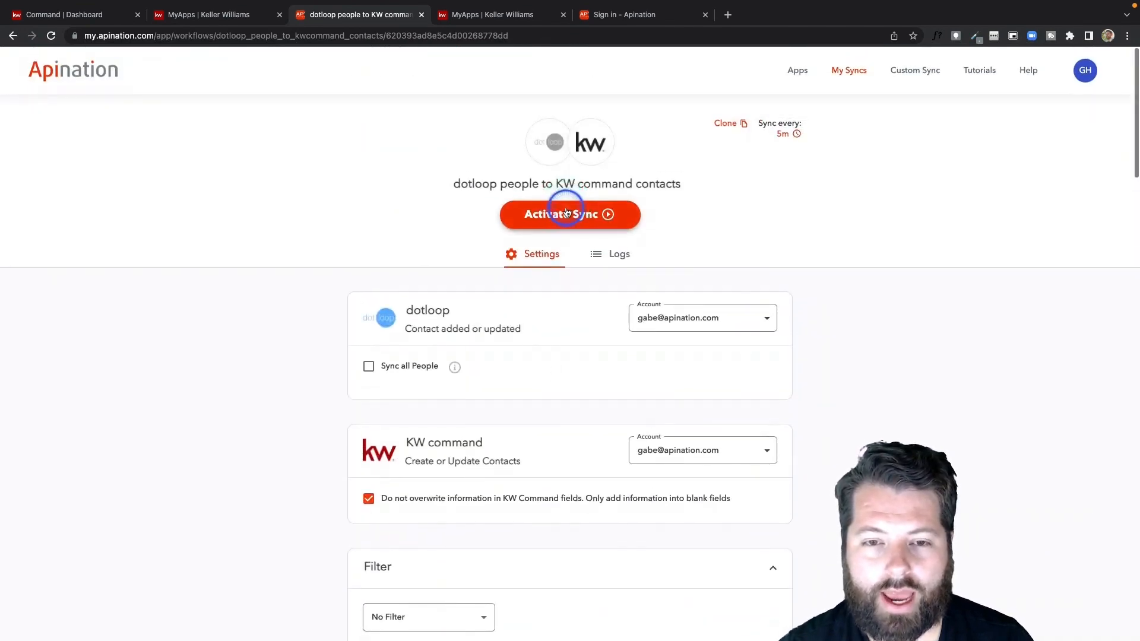
click(567, 213)
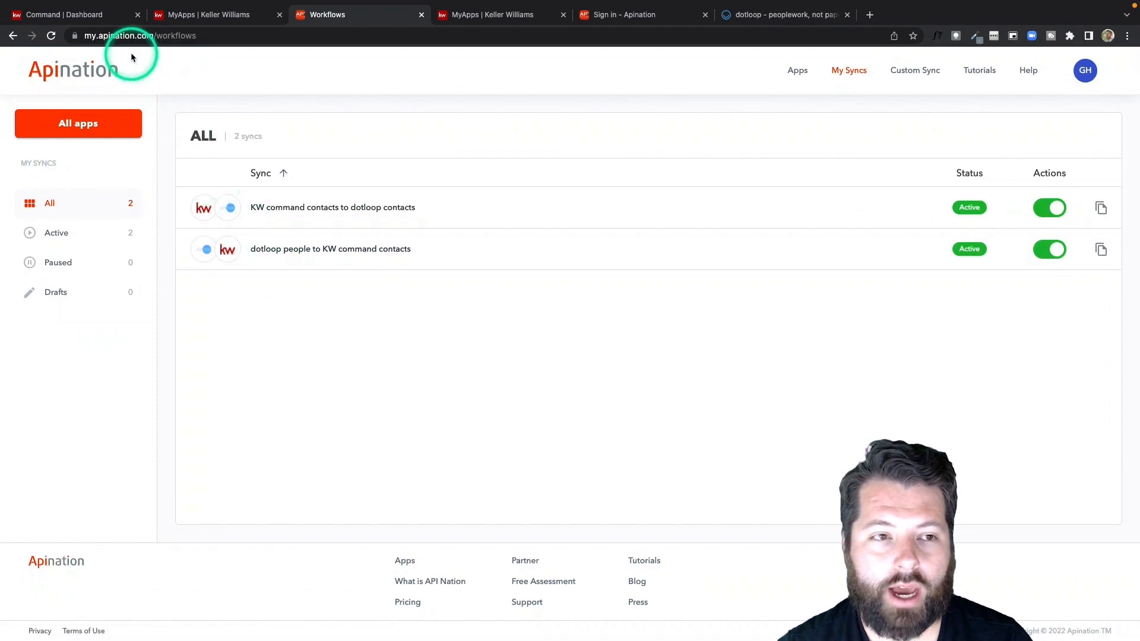
Open the contacts list in KW Command and switch to the contacts list in dotloop to check both
click(106, 18)
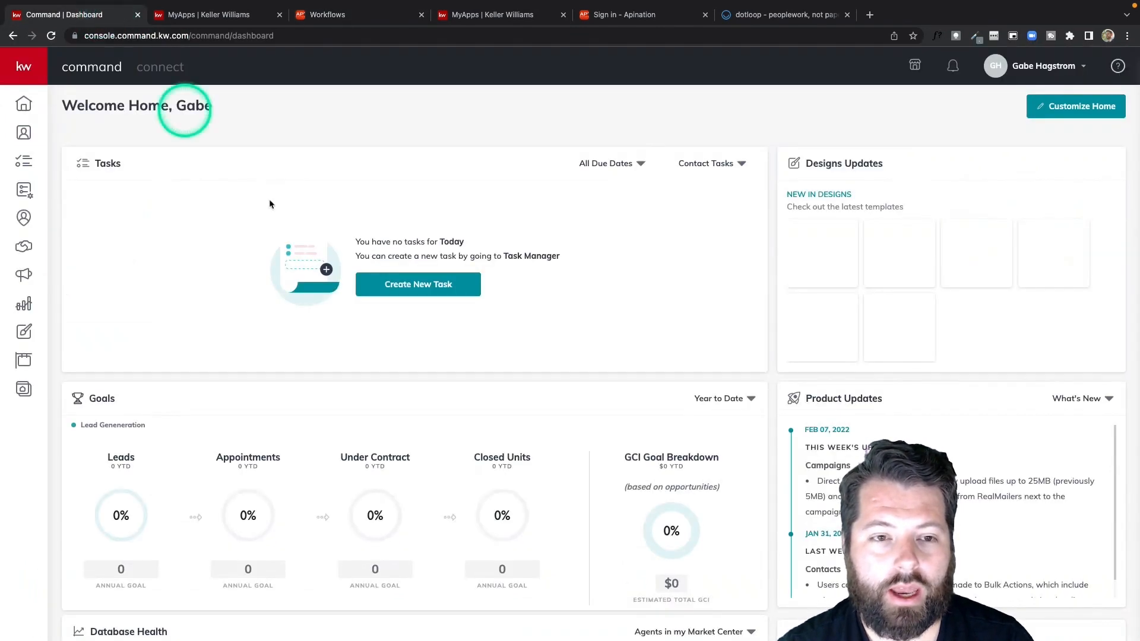
click(24, 134)
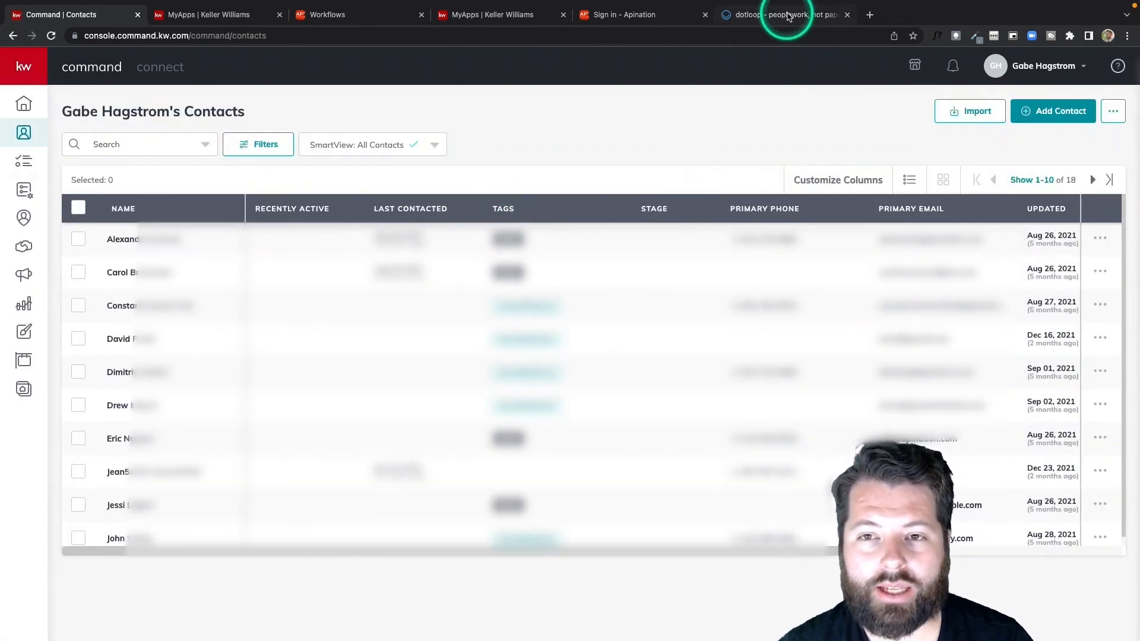
click(787, 17)
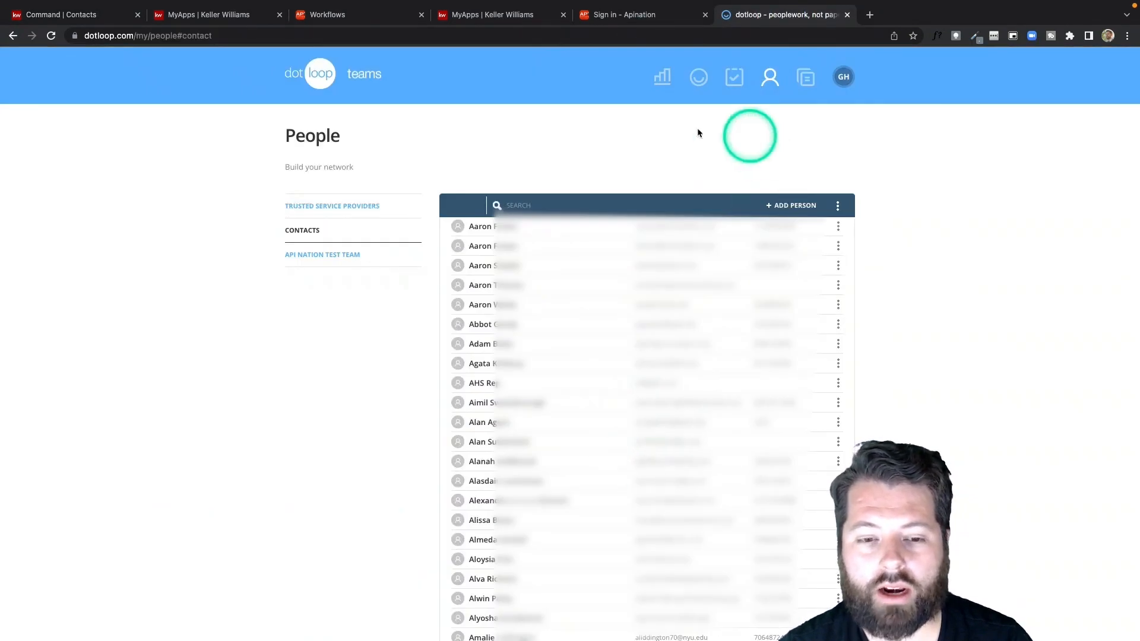